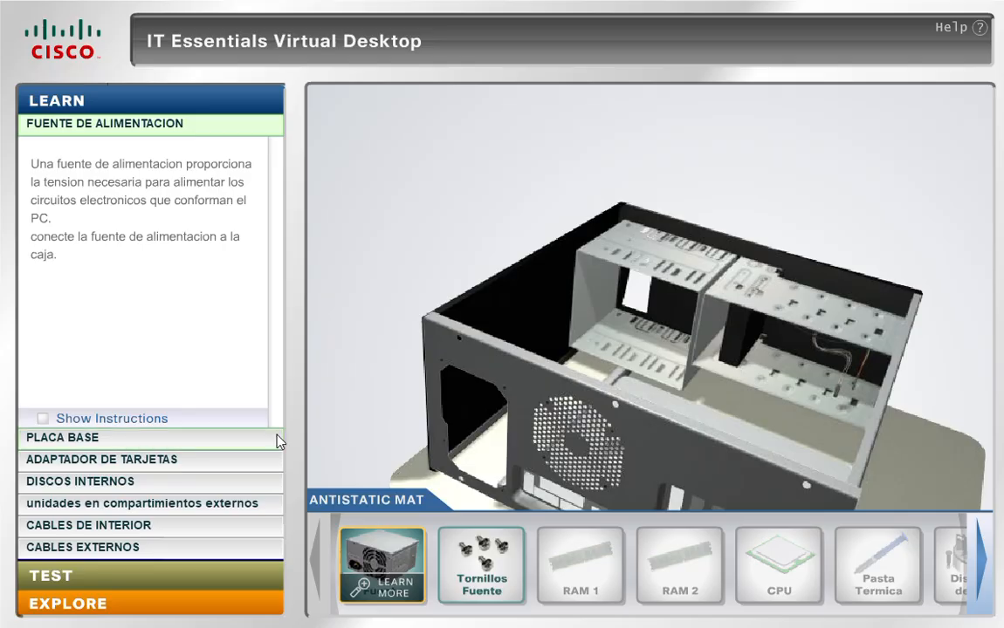
Place the power supply (Fuente) over the case, rotate it to match the rear opening and lower it into its bay
drag(392, 572, 520, 271)
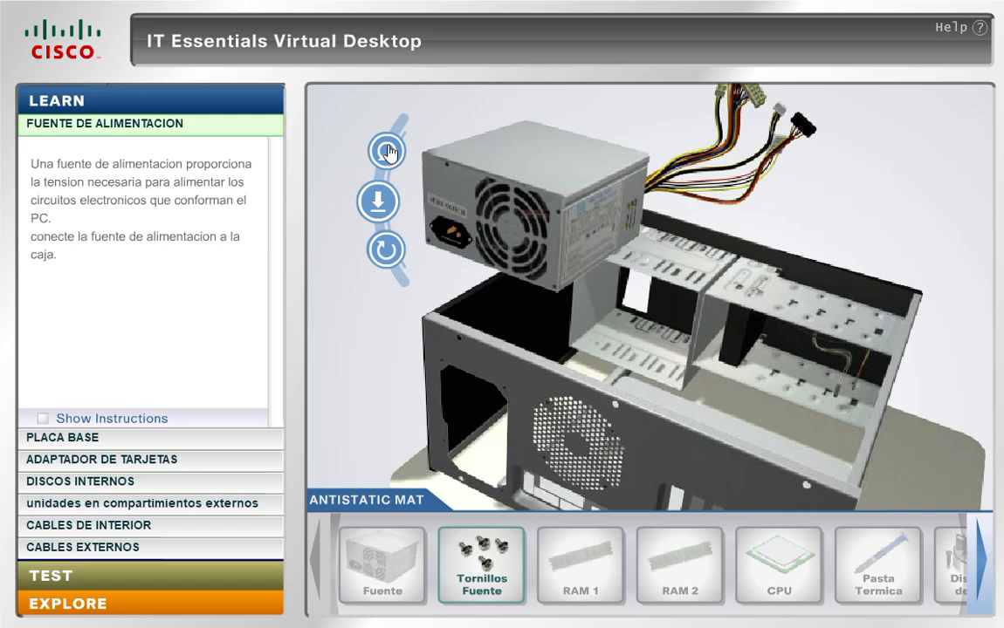
click(388, 153)
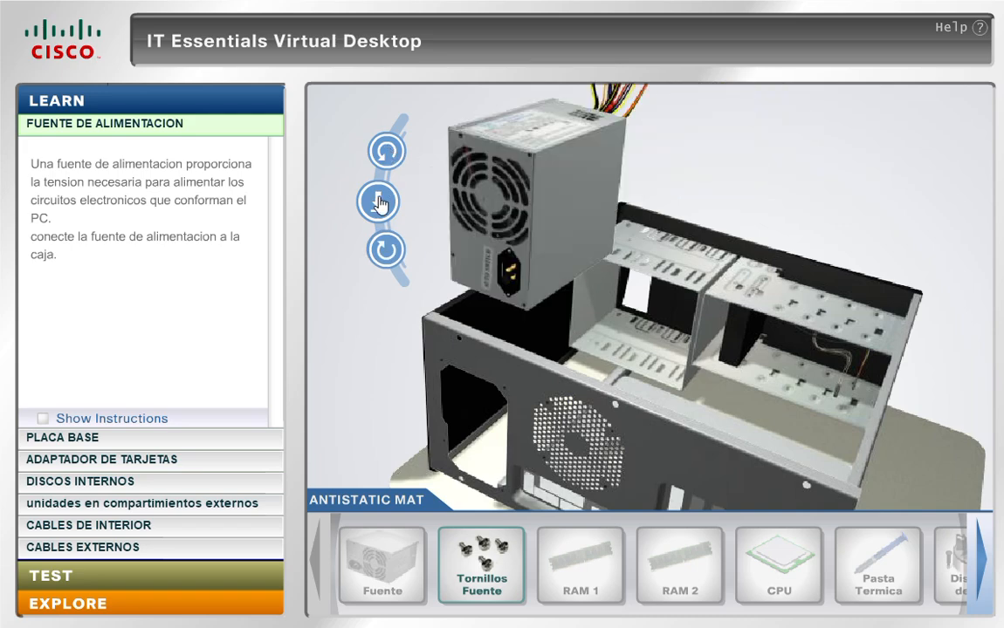
click(379, 202)
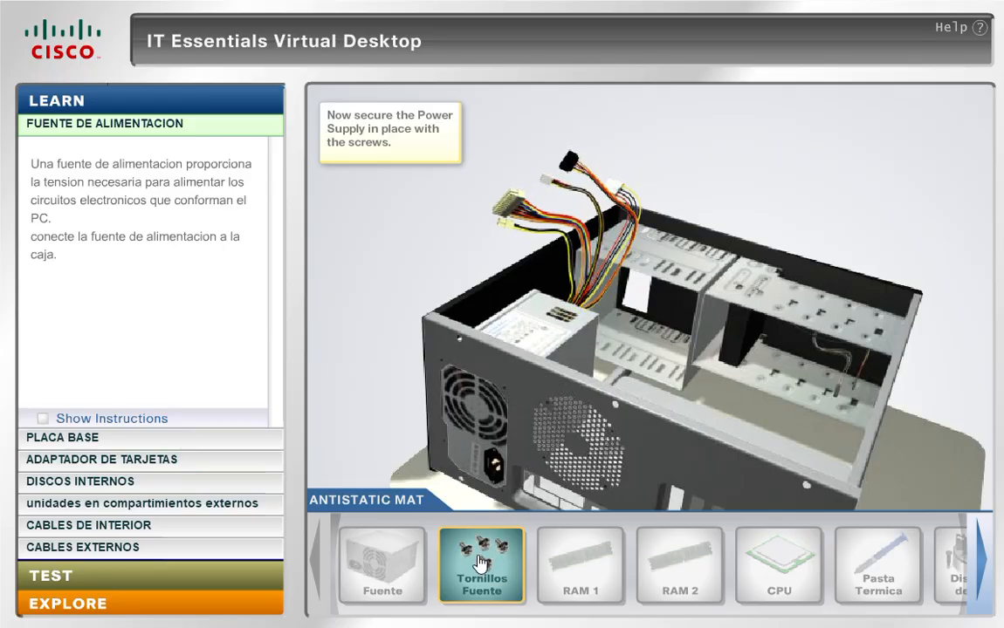
Fasten the power supply to the case with the Tornillos Fuente screws and acknowledge the completed layer
click(481, 563)
click(482, 565)
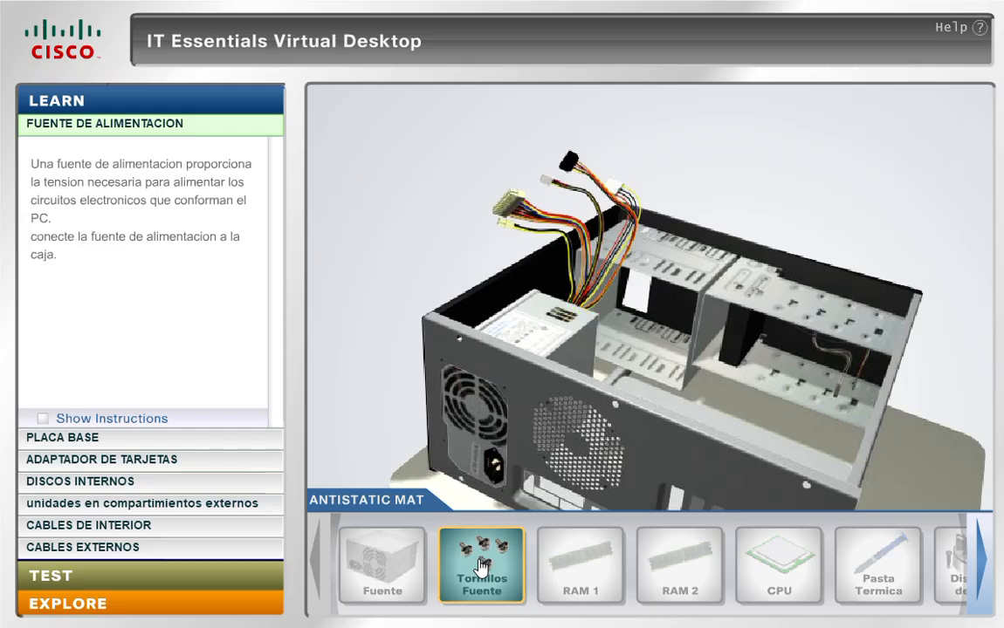
click(482, 565)
click(479, 429)
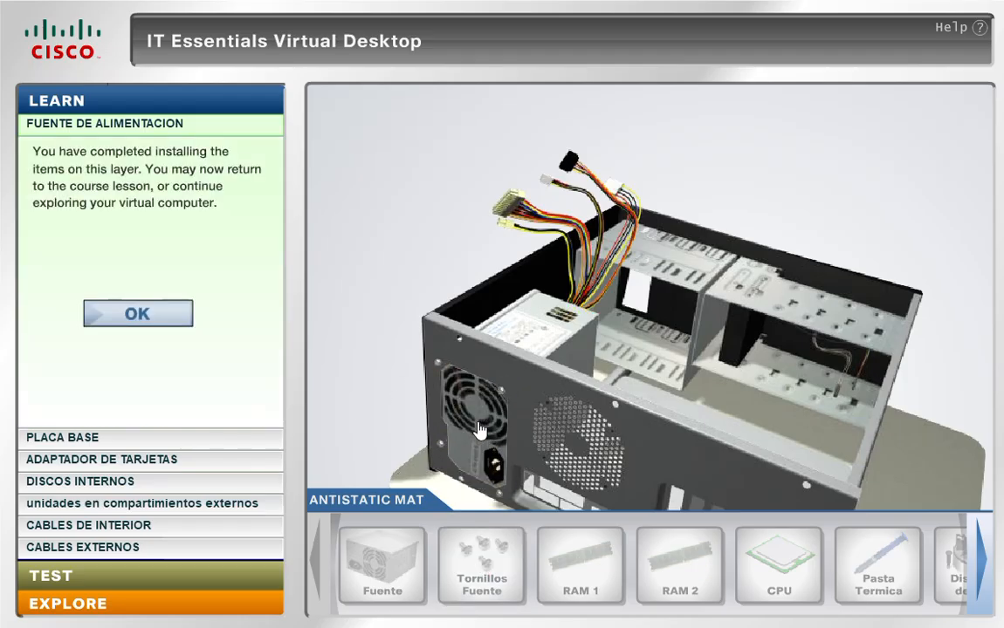
click(137, 316)
In the PLACA BASE layer, rotate the CPU to match the socket, seat it and lock it with the load plate and lever
click(105, 437)
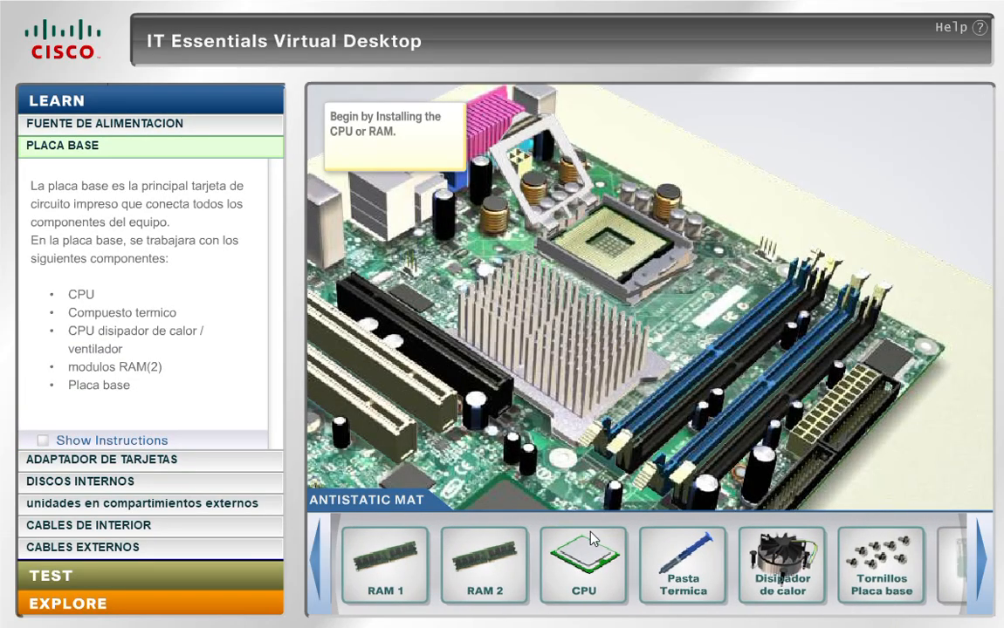
mouse_move(591, 580)
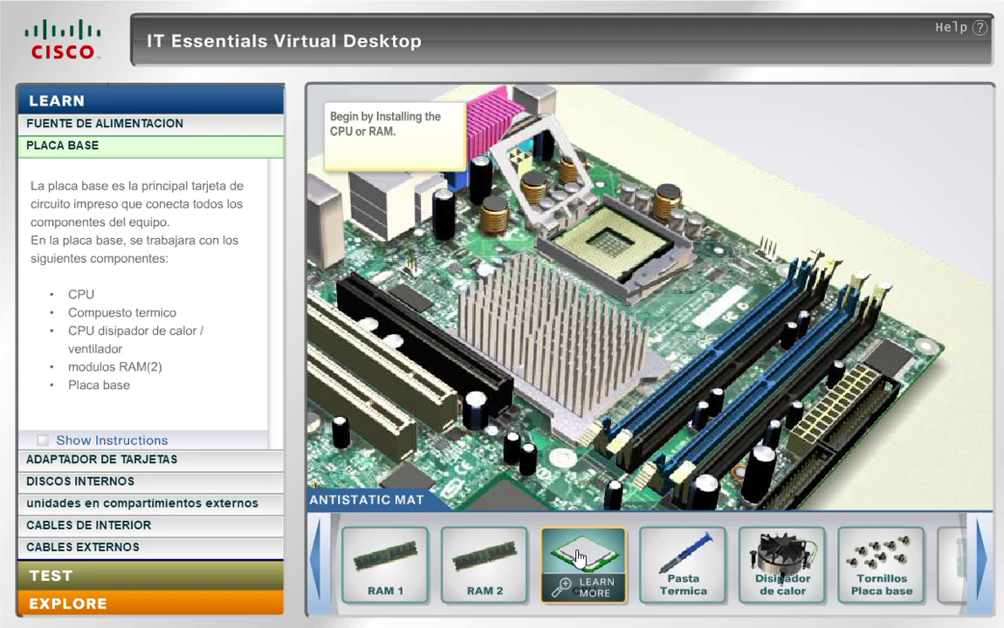
click(579, 559)
click(387, 150)
click(387, 150)
click(387, 150)
click(387, 150)
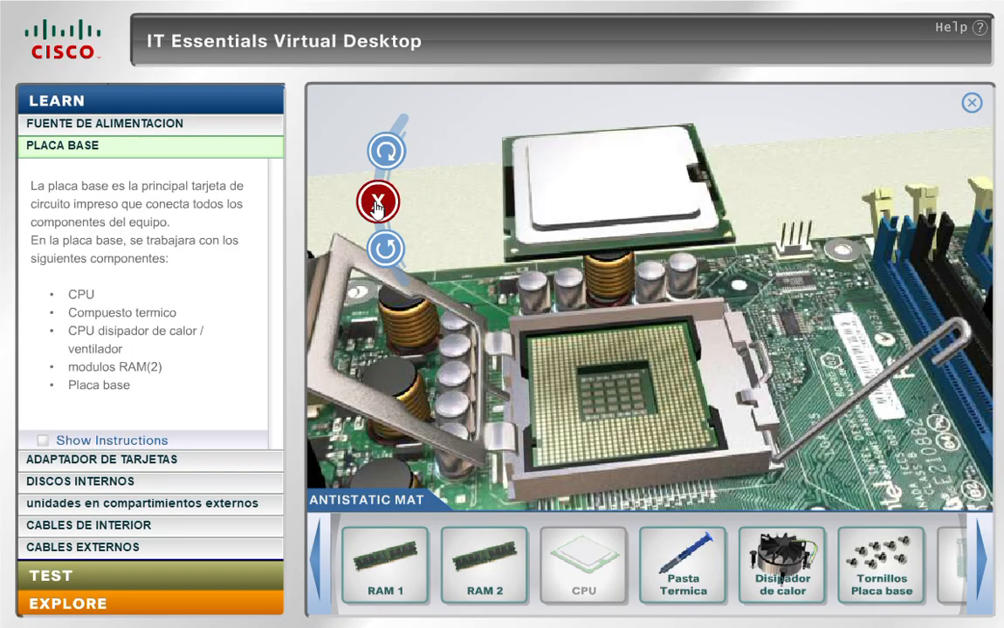
click(386, 150)
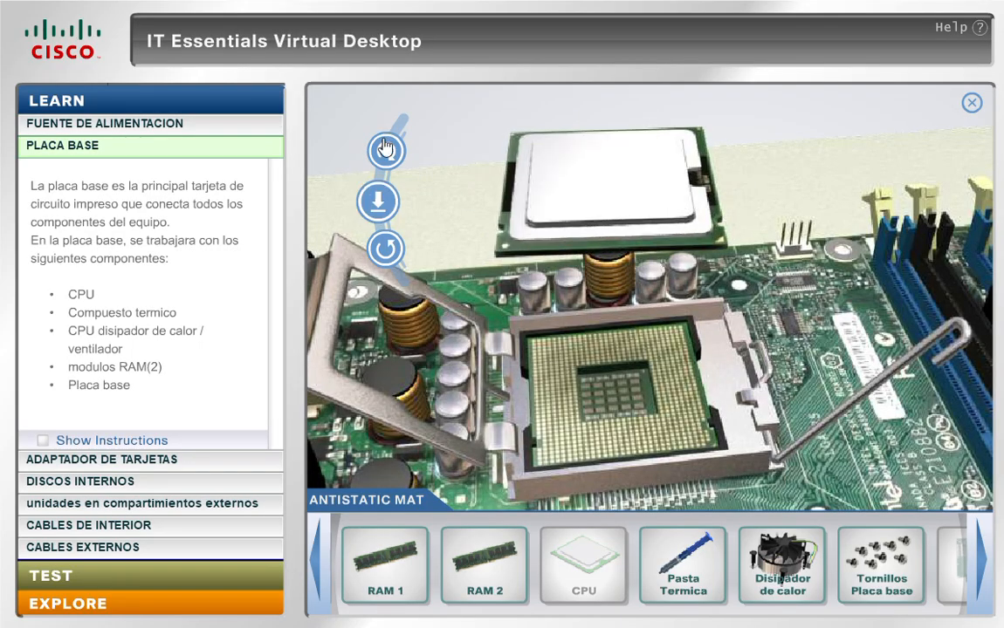
click(378, 201)
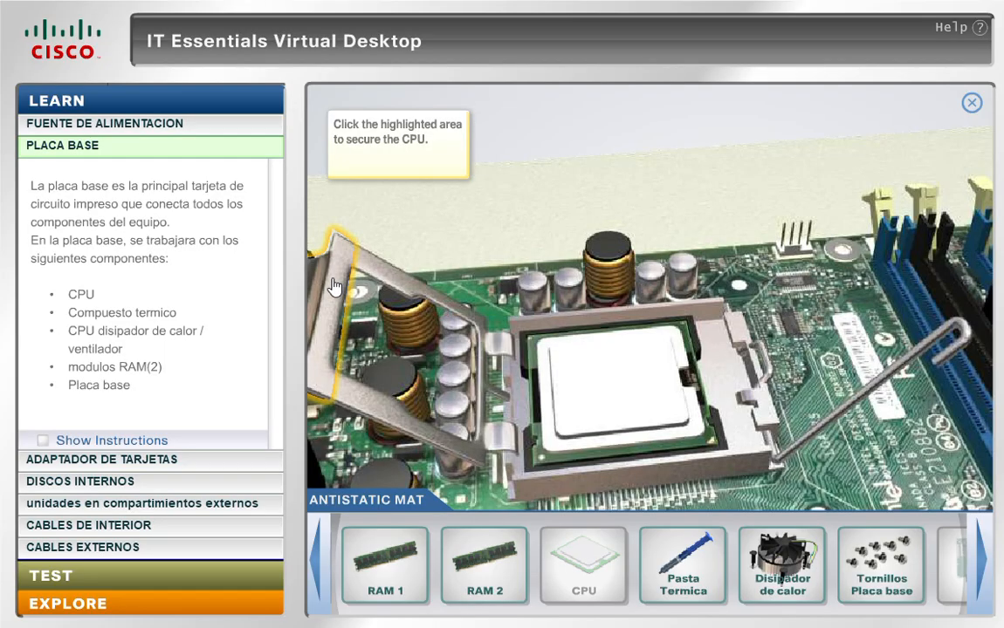
click(422, 271)
click(929, 351)
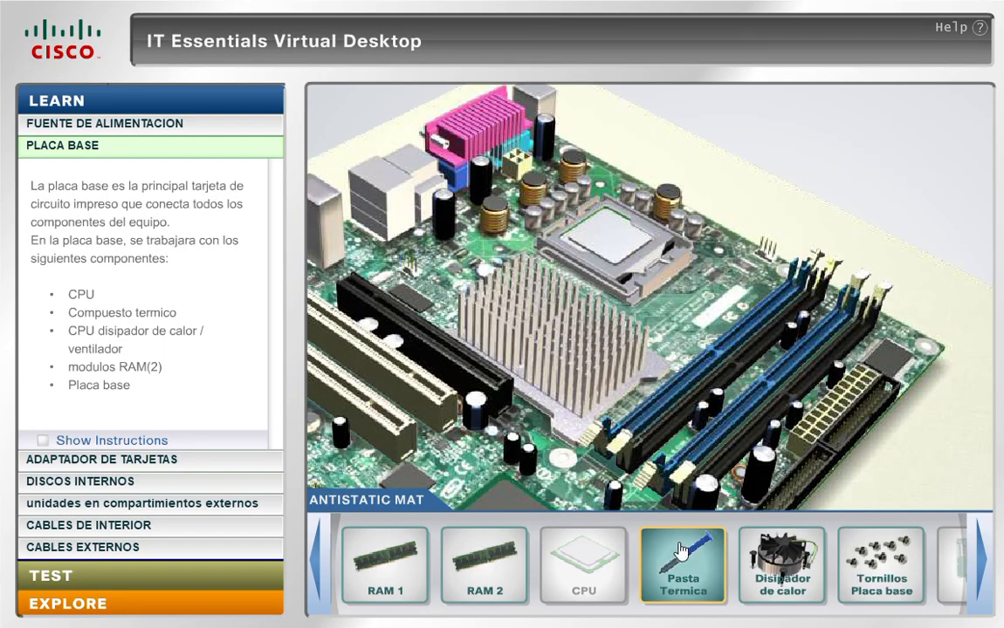
Apply thermal paste to the CPU, then mount the heat sink with its fan, fastening its pins and connecting its cable
drag(694, 550, 728, 168)
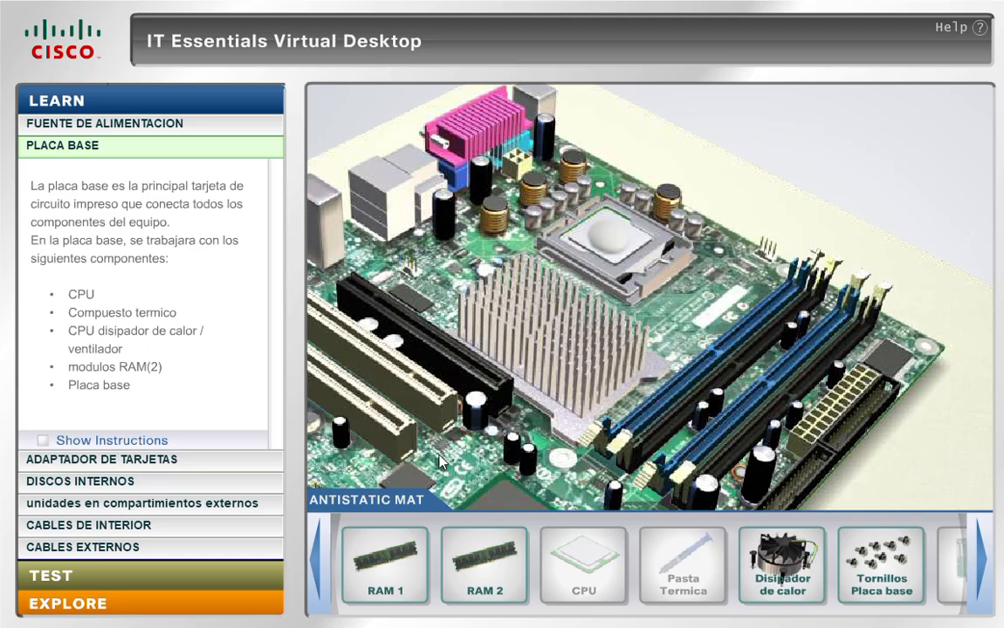
drag(779, 565, 652, 254)
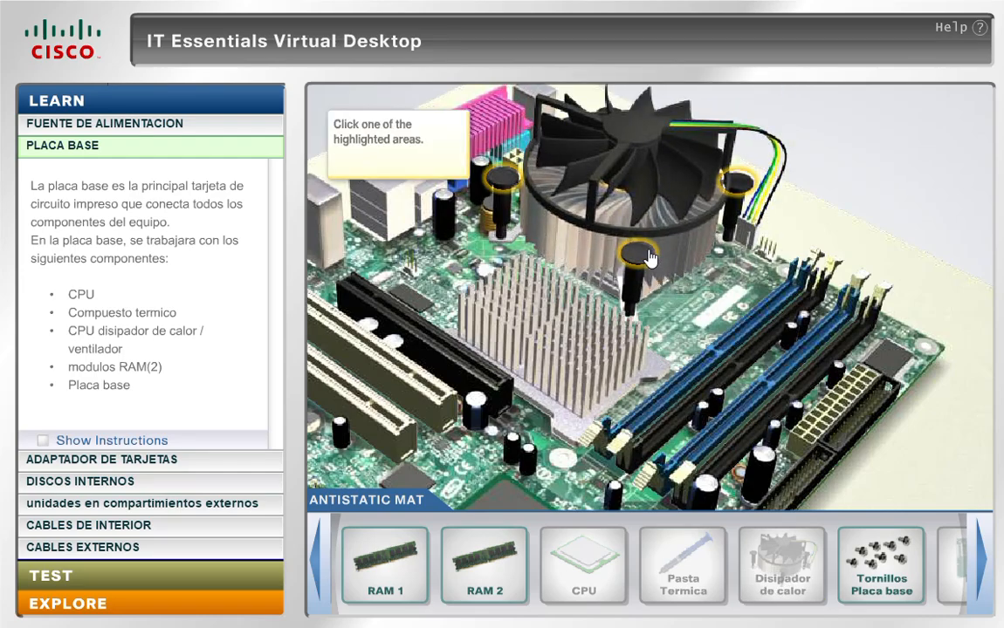
click(649, 256)
click(752, 223)
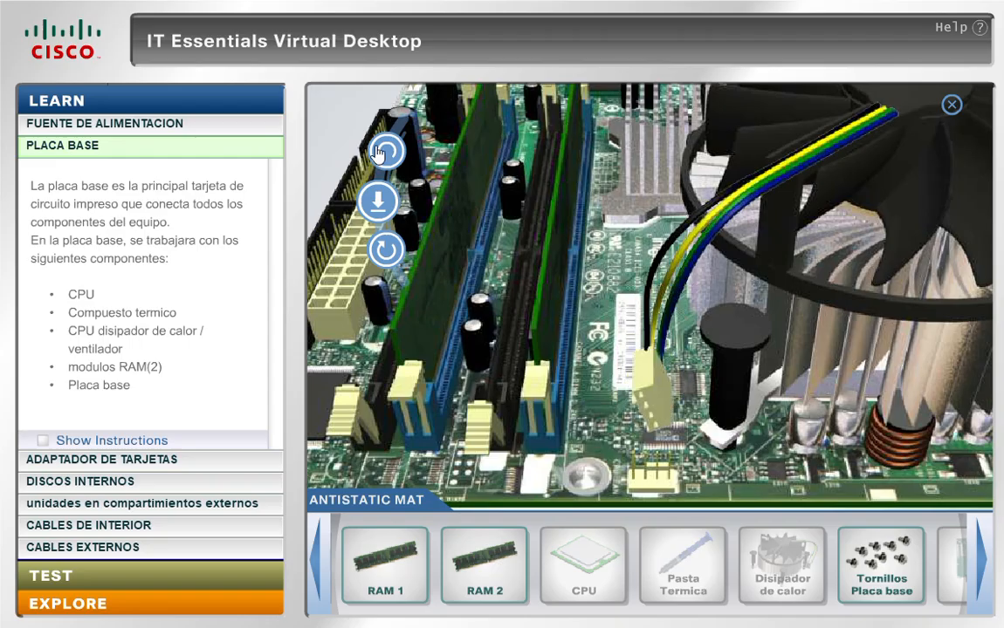
click(378, 152)
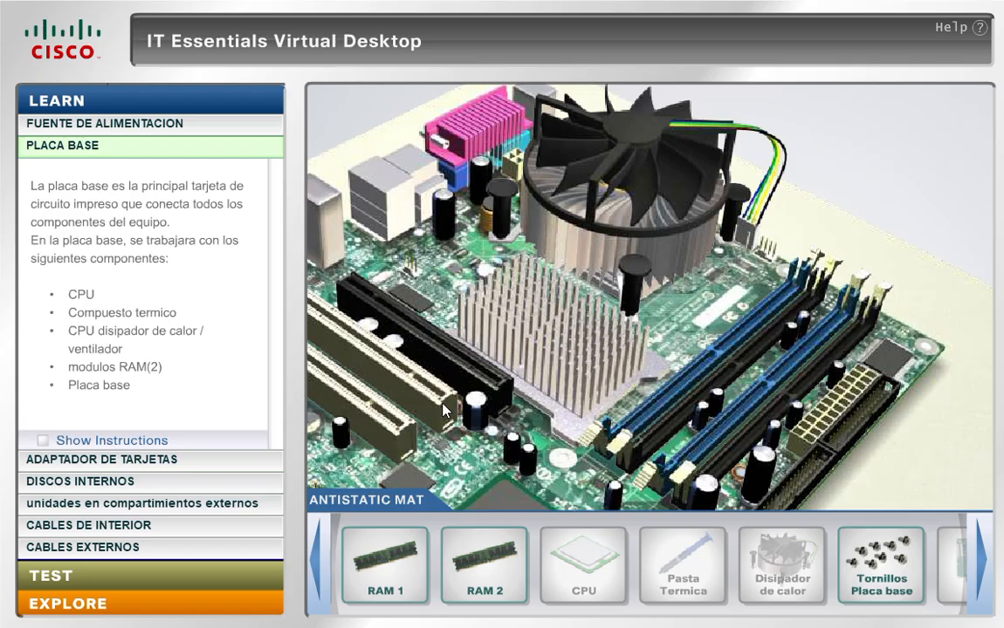
Install RAM 1 in the blue memory slot nearer the CPU, rotated to match the slot, and close both latches
mouse_move(389, 567)
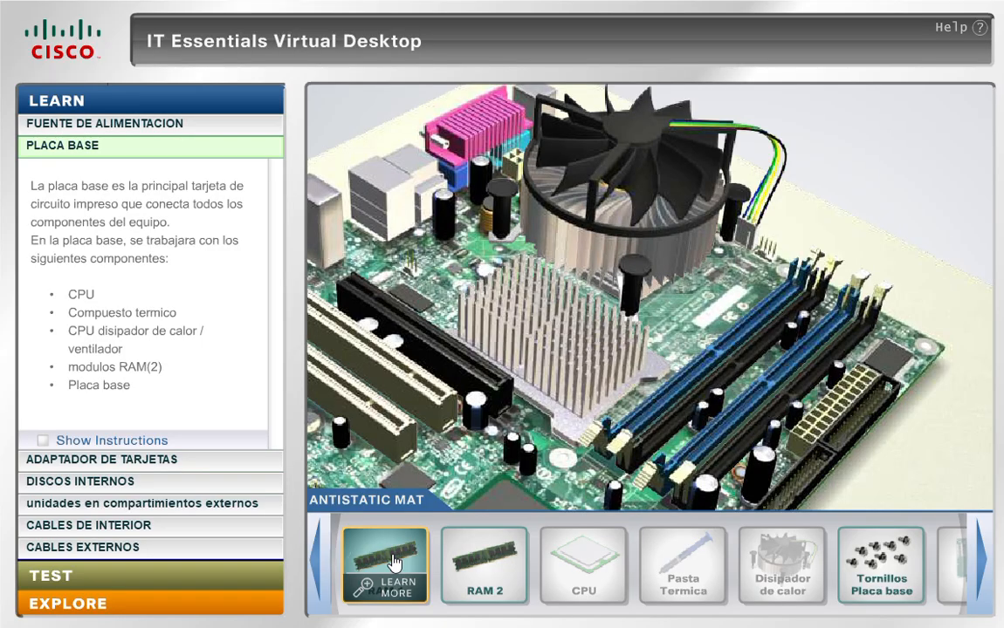
drag(390, 564, 599, 325)
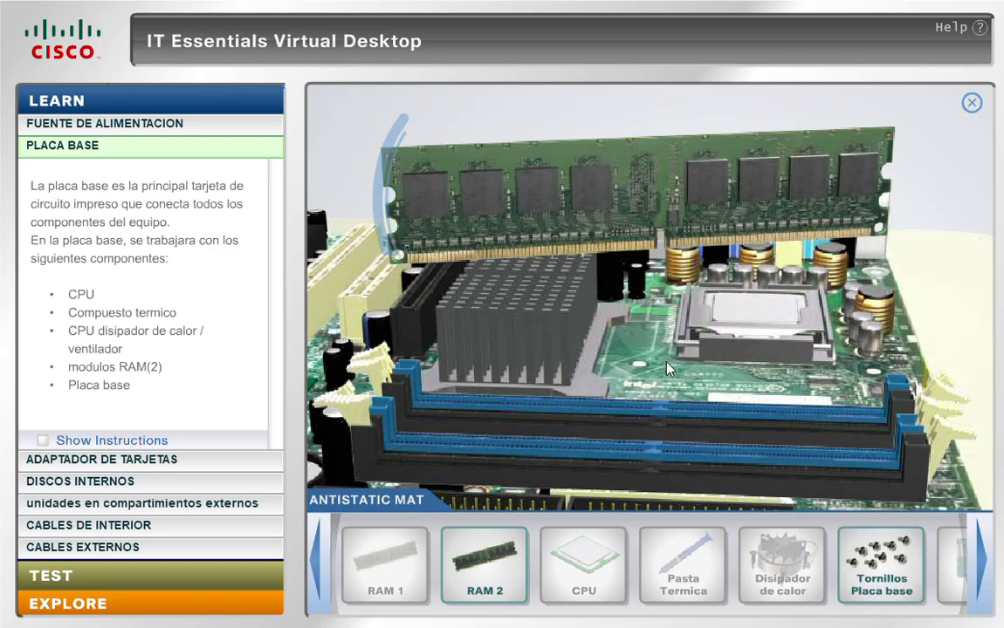
click(394, 147)
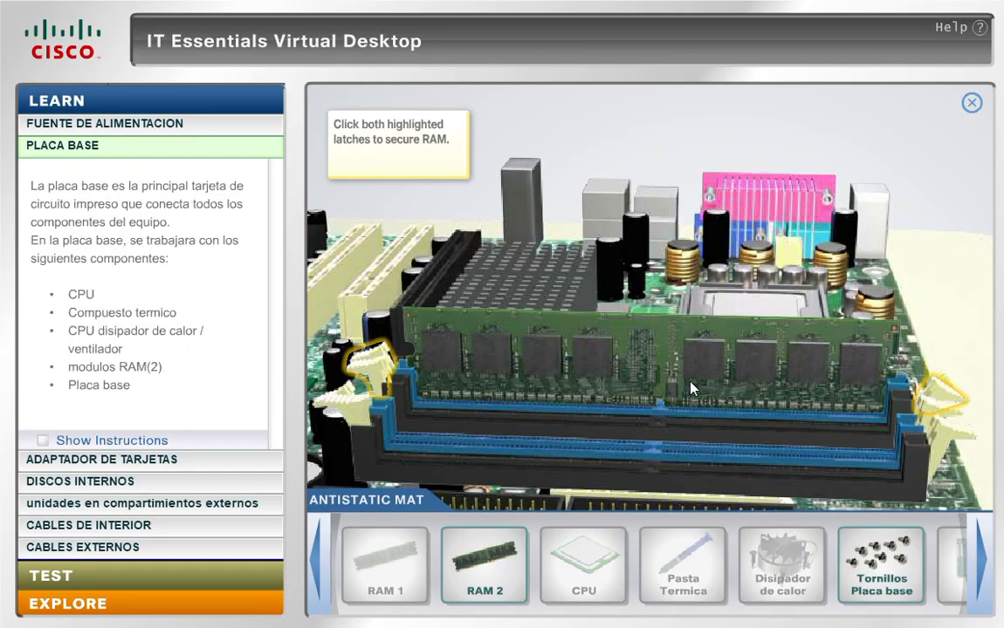
click(948, 404)
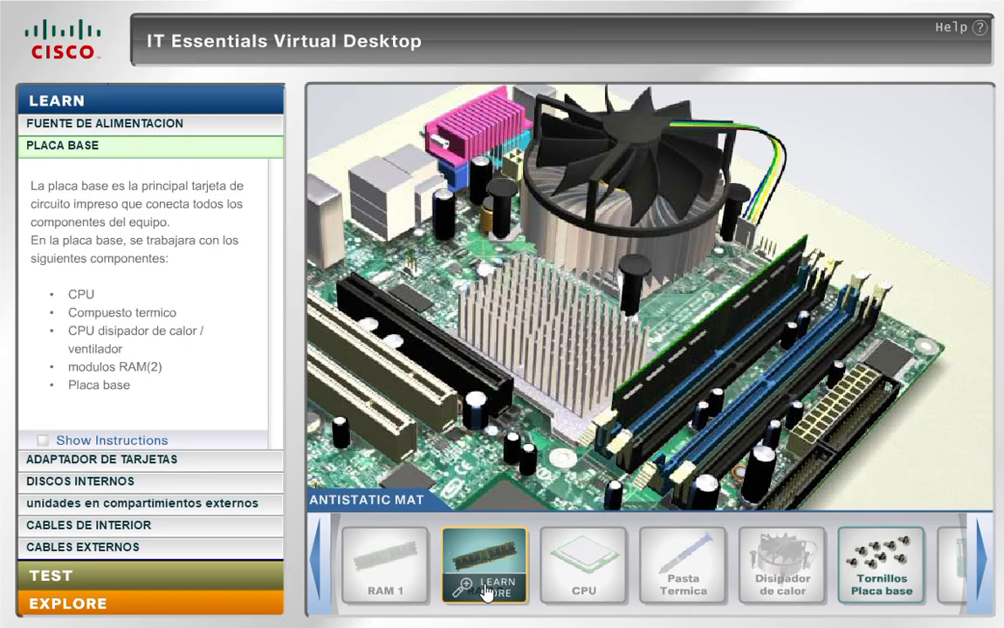
Install RAM 2 in the remaining blue memory slot and close both of its latches
drag(486, 592, 542, 336)
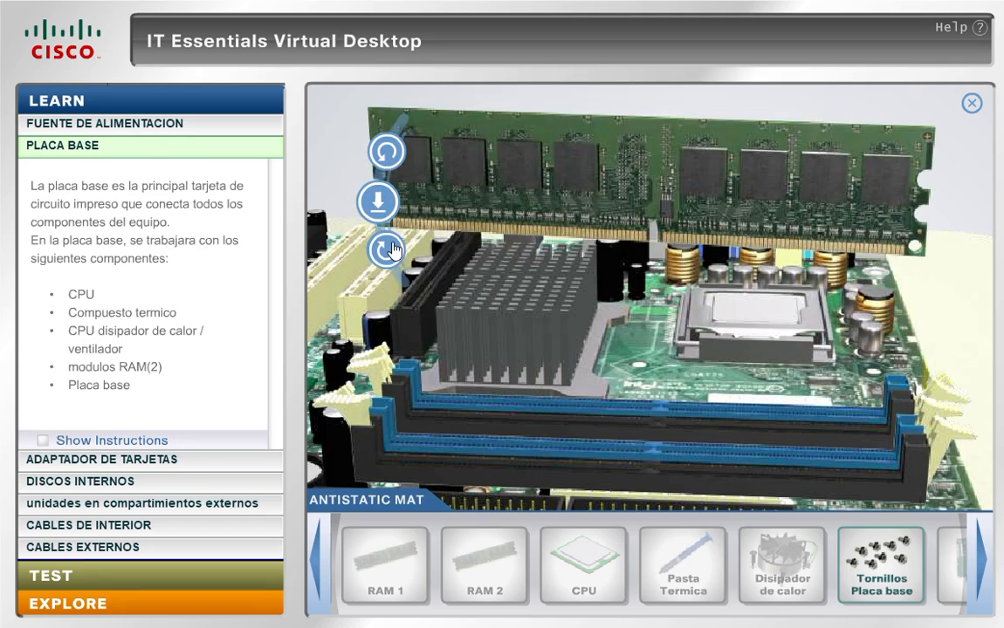
click(379, 201)
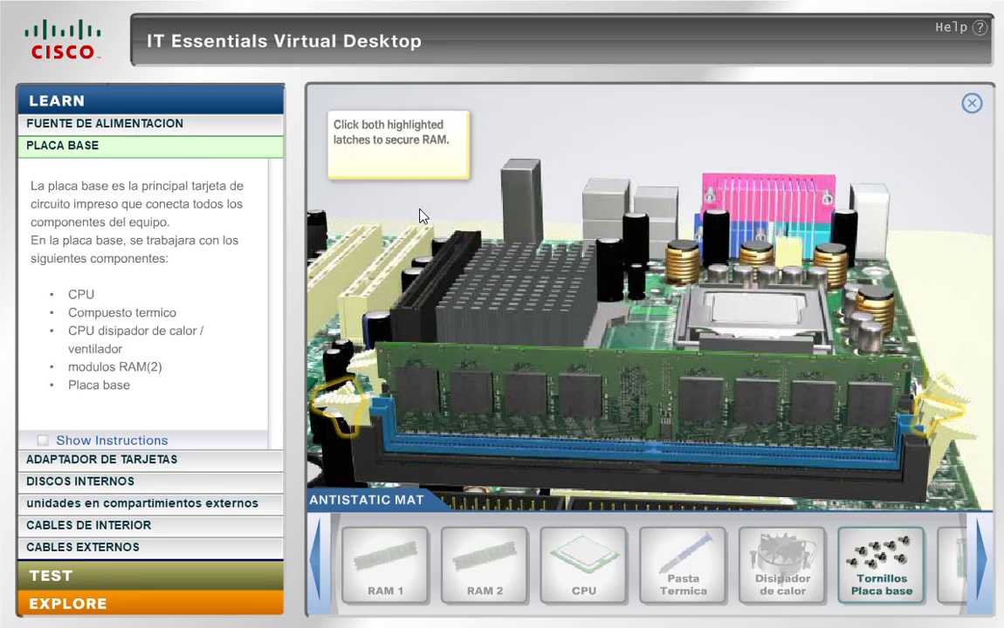
click(386, 415)
click(947, 417)
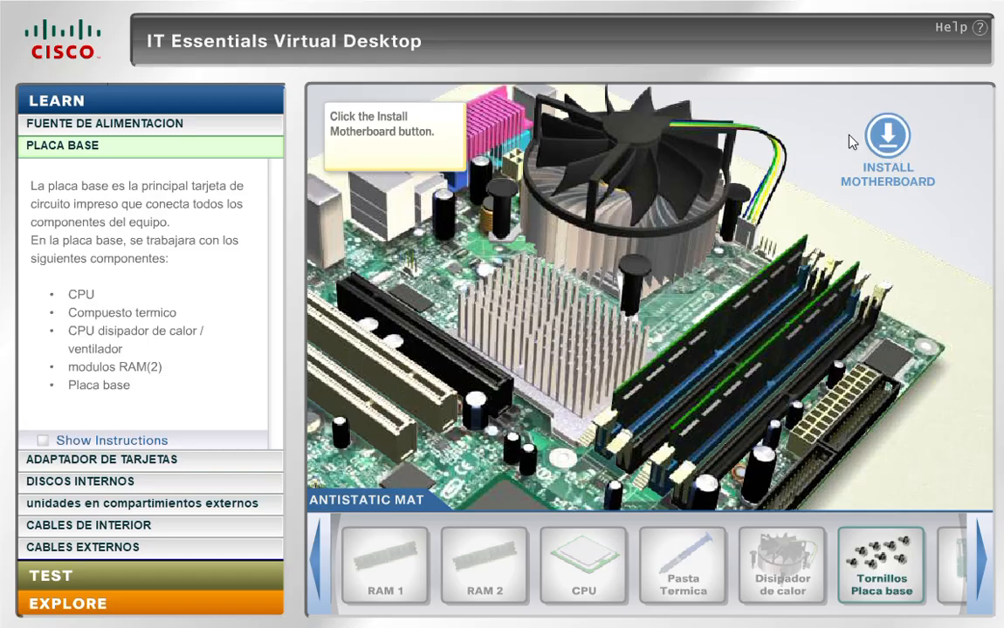
Install the motherboard in the case, rotated to align with the rear openings, and fasten it with the Tornillos Placa base screws
click(908, 150)
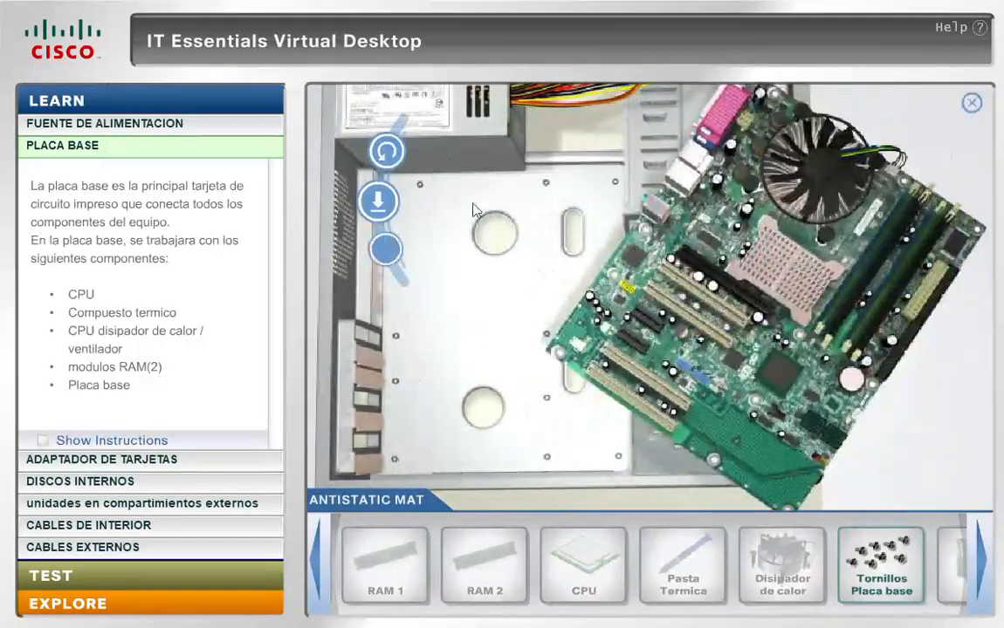
click(386, 152)
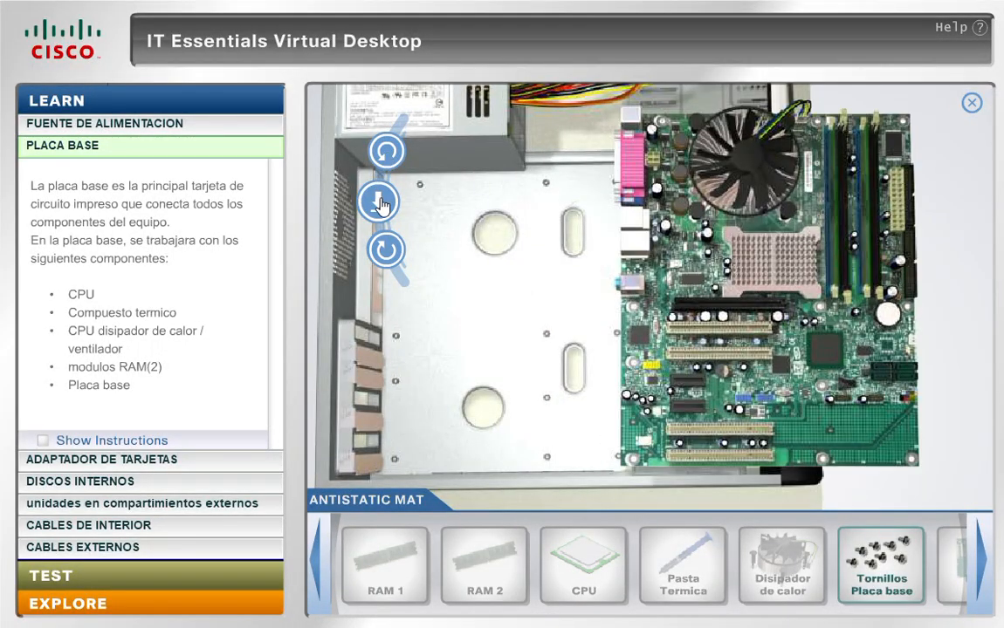
click(380, 203)
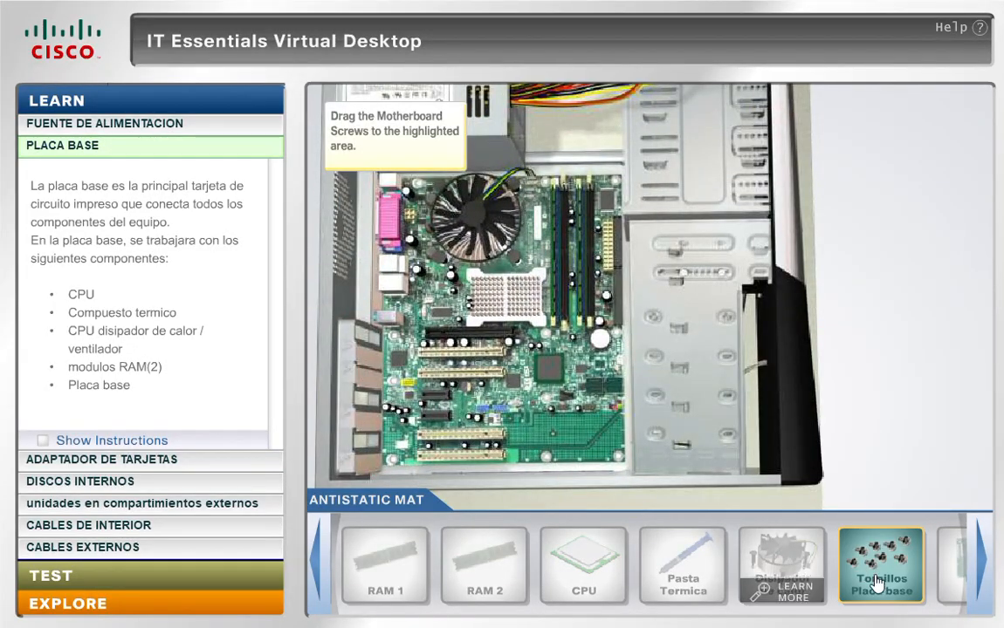
drag(877, 554, 568, 266)
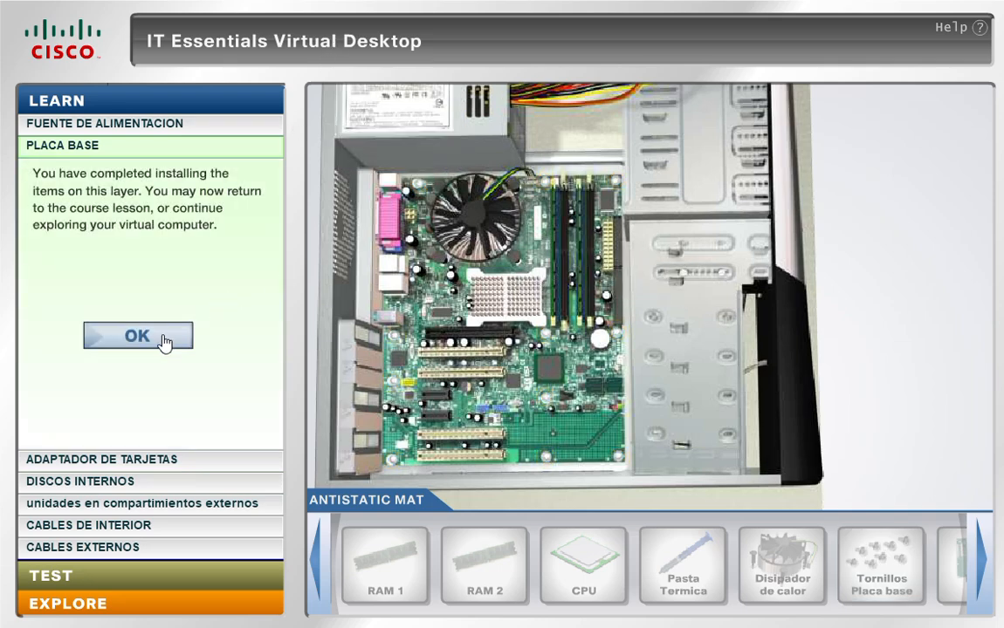
click(164, 342)
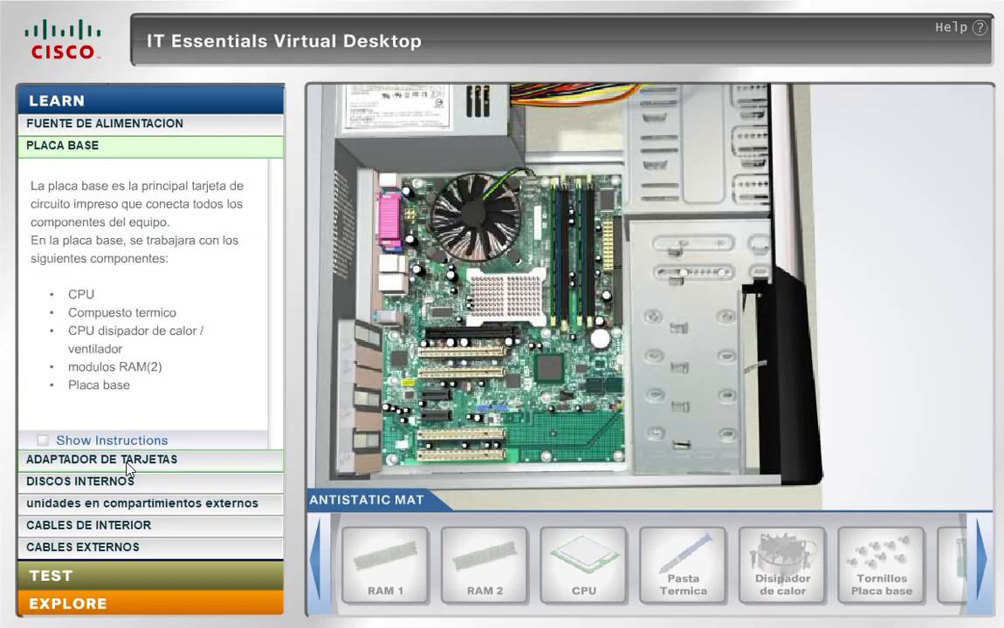
In the ADAPTADOR DE TARJETAS layer, install the wired network card (NIC) in the short black expansion slot and fasten it with its screw
click(190, 459)
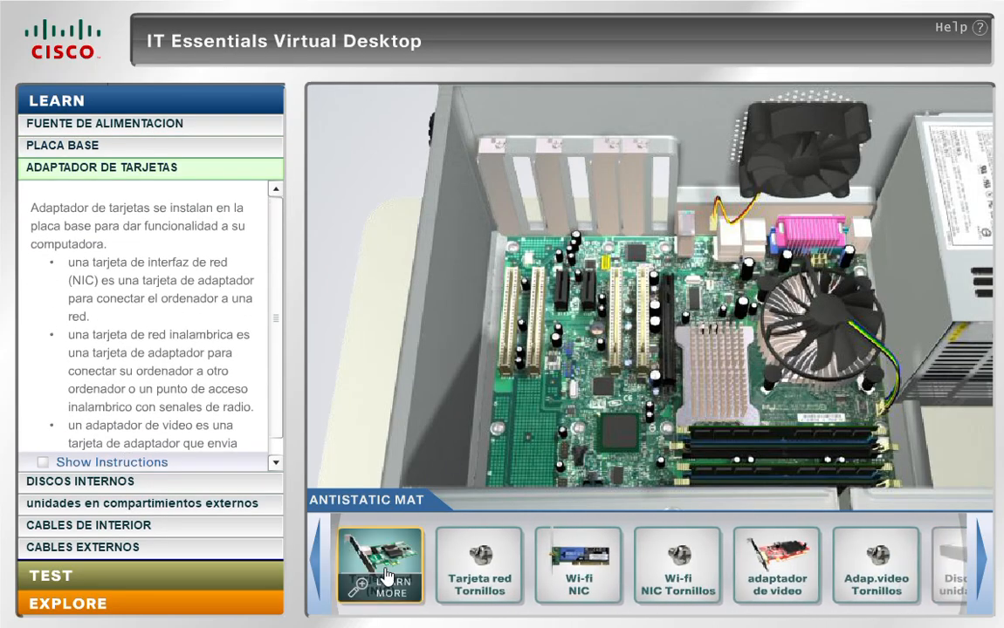
click(385, 572)
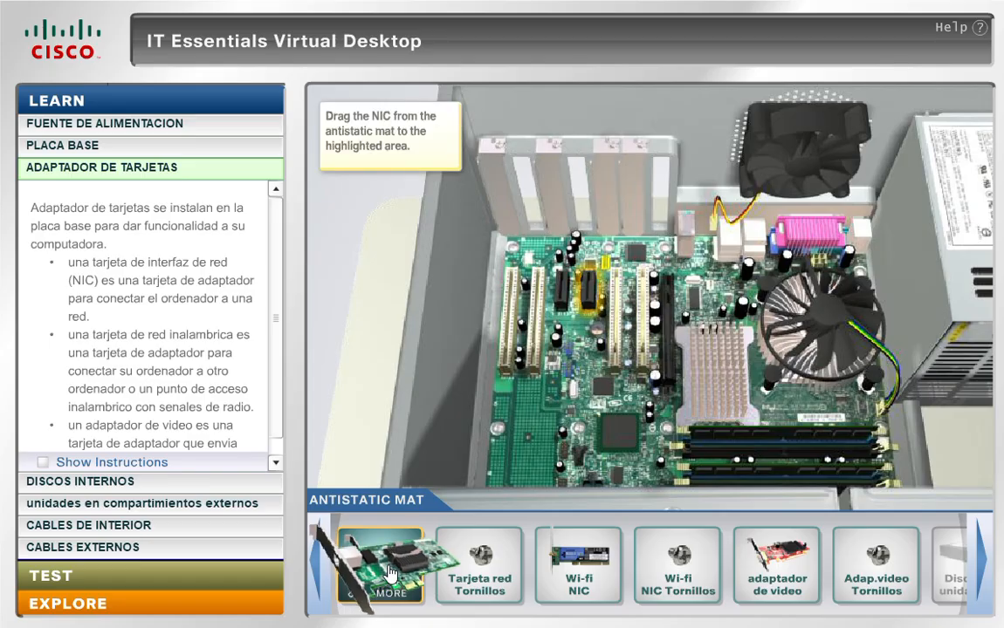
drag(385, 567, 591, 296)
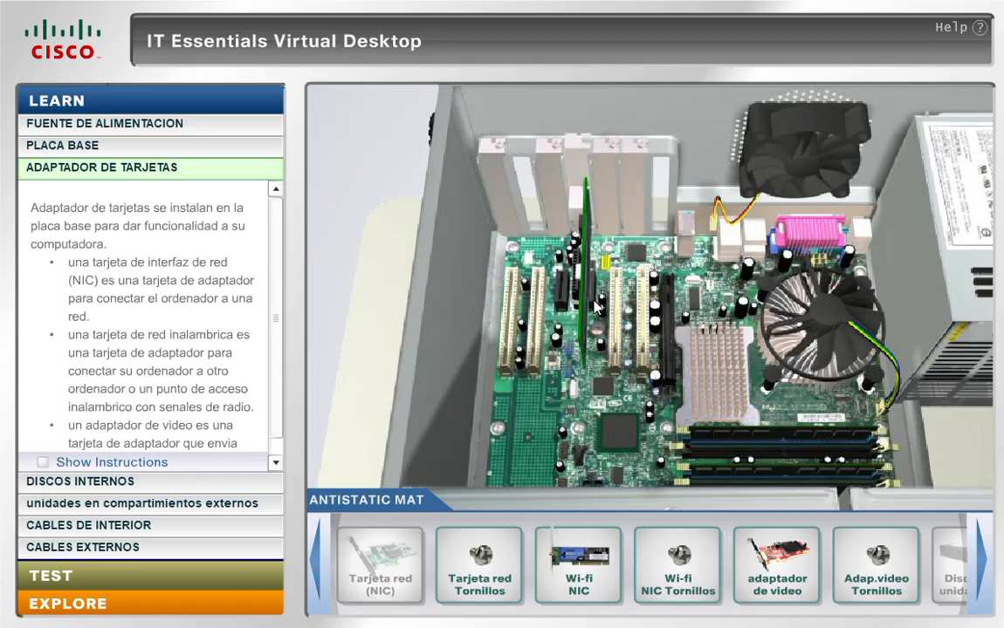
click(479, 550)
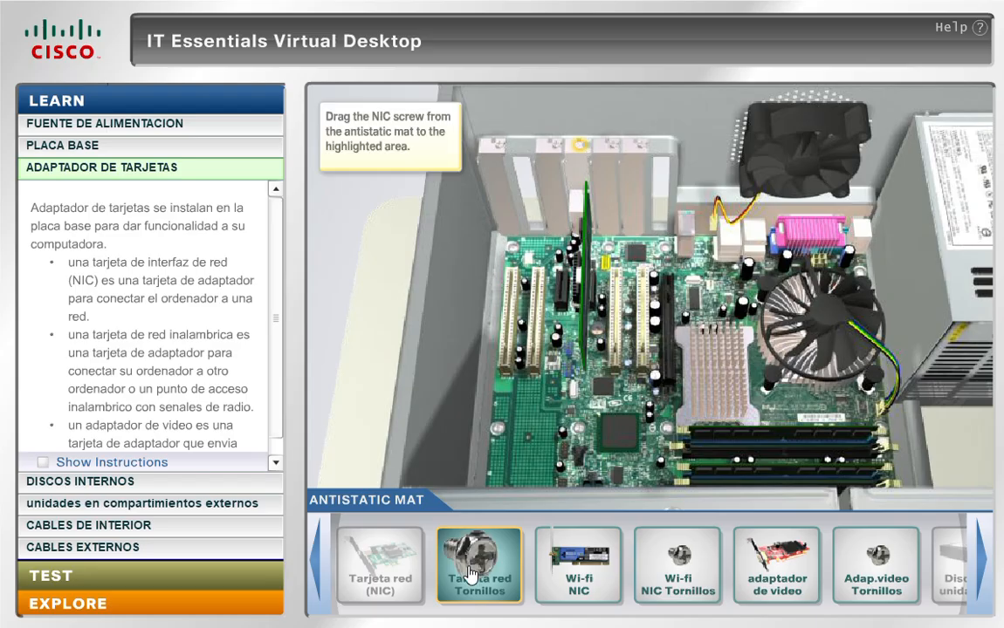
drag(484, 536, 593, 171)
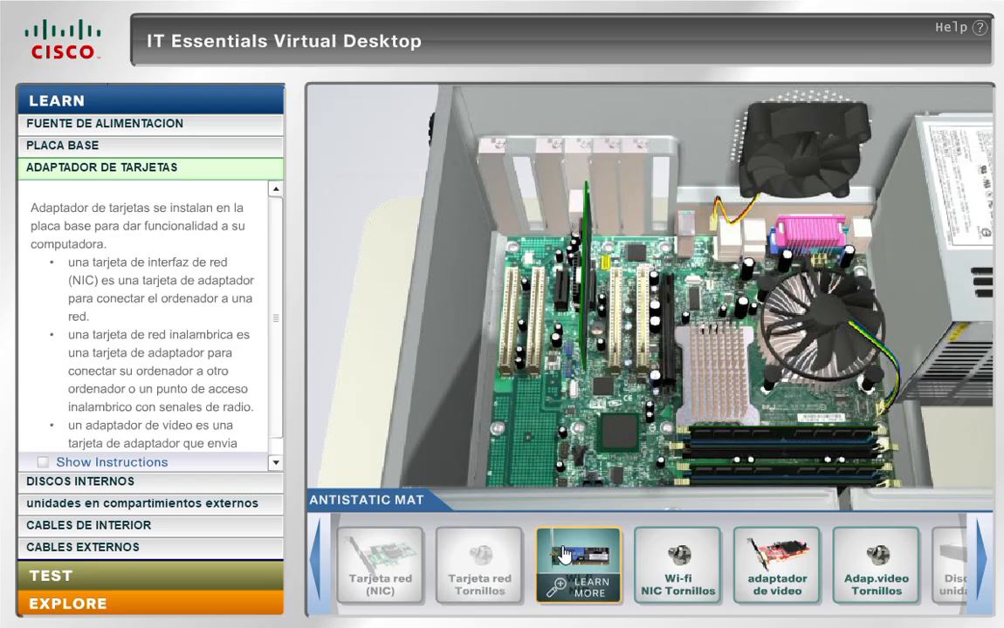
Install the Wi-fi NIC in the white expansion slot left of the wired network card and secure it with its screw
click(565, 554)
drag(563, 555, 534, 288)
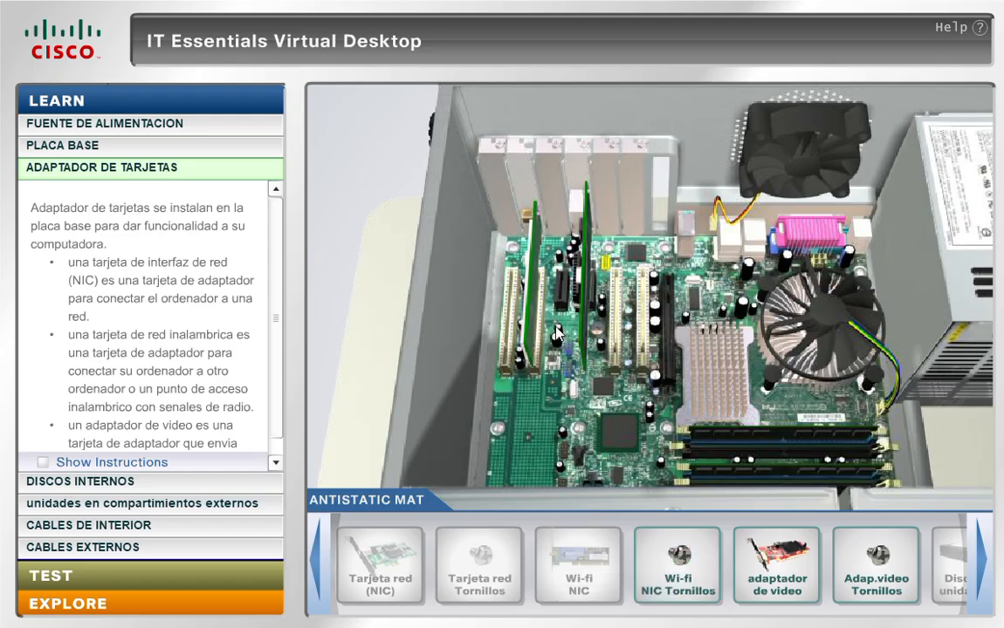
click(677, 558)
drag(615, 502, 534, 155)
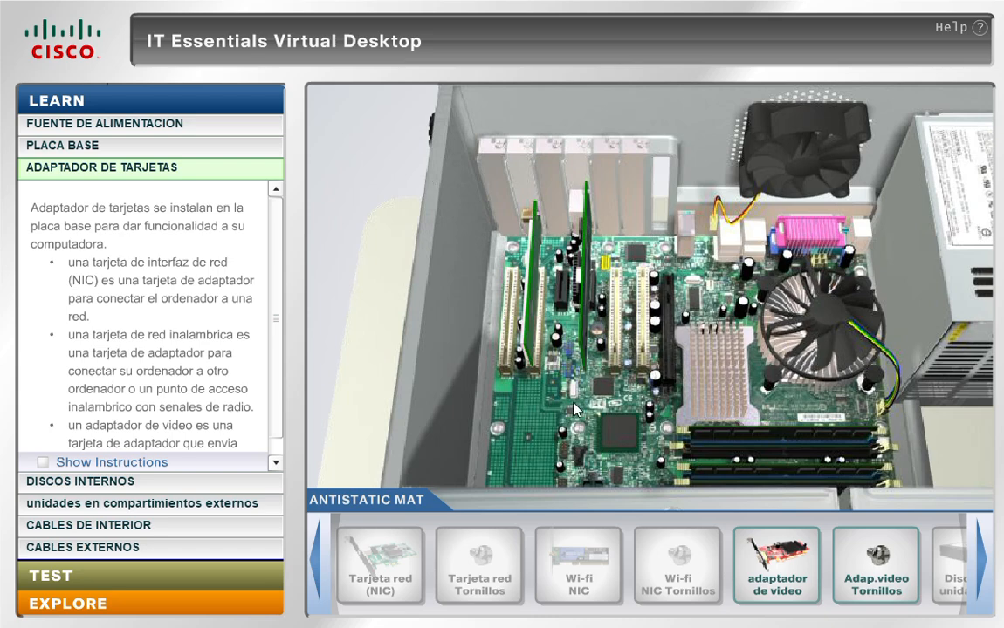
Install the video adapter in the long black expansion slot, fasten it with the Adap.video Tornillos screw, and finish the adapter card layer
drag(772, 550, 656, 395)
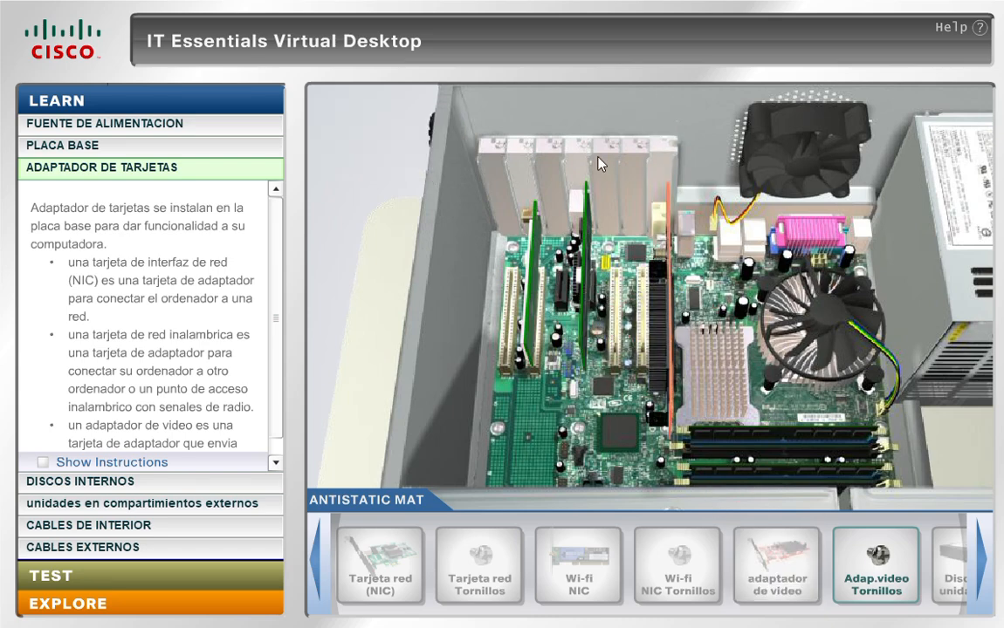
drag(876, 559, 606, 161)
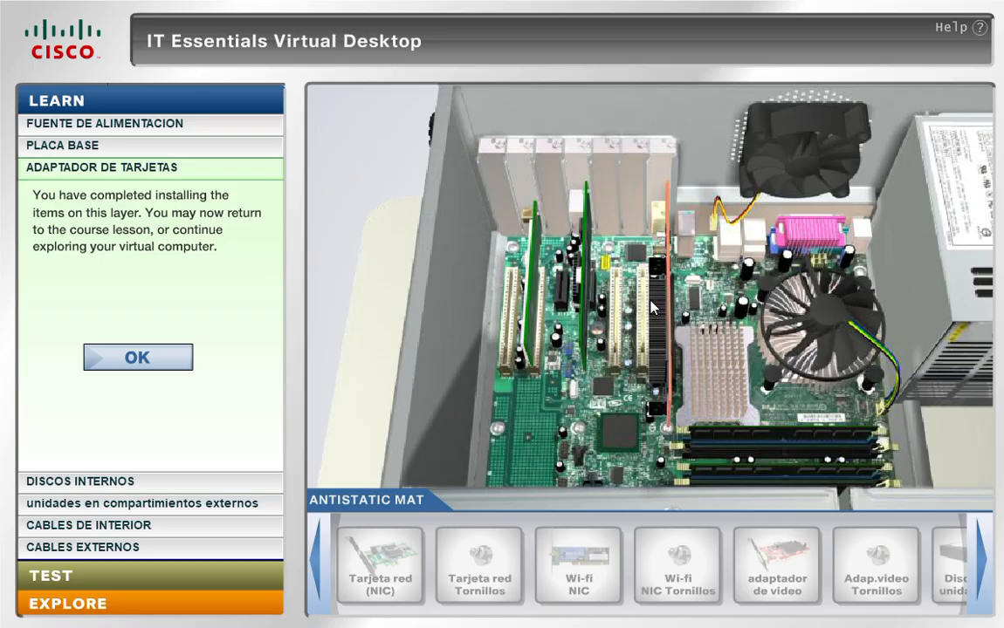
click(137, 358)
In the DISCOS INTERNOS layer, install the hard drive (HDD) horizontally in the internal bay and fasten it with the HDD Tornillos screws
click(87, 481)
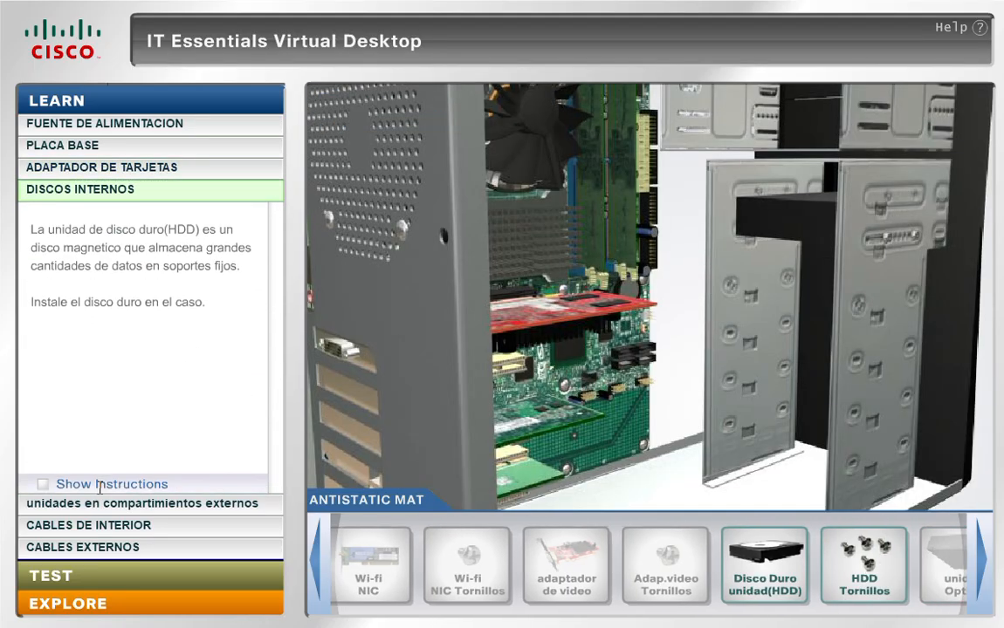
mouse_move(397, 560)
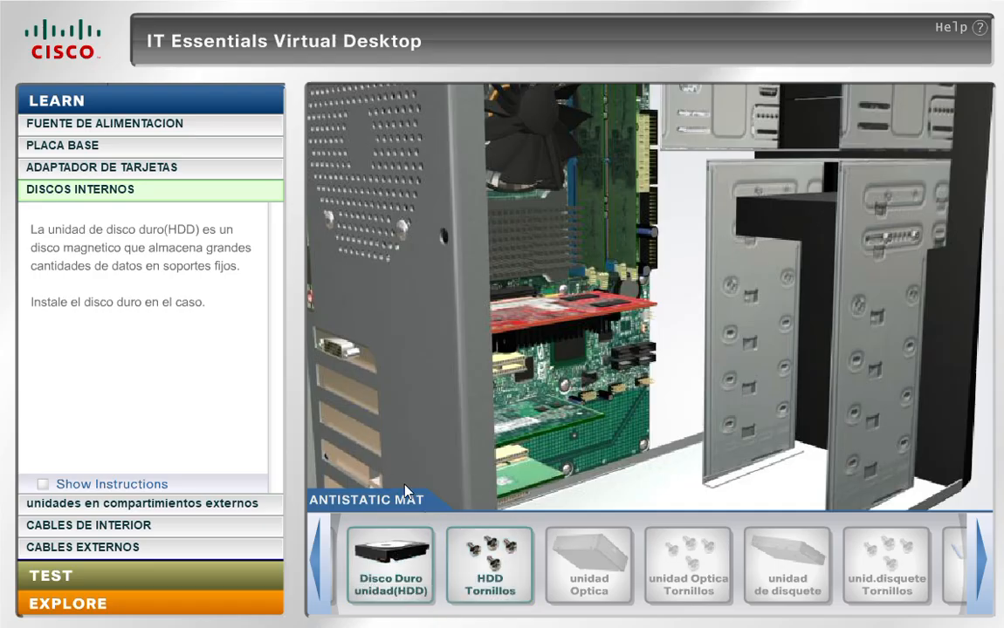
drag(384, 567, 739, 276)
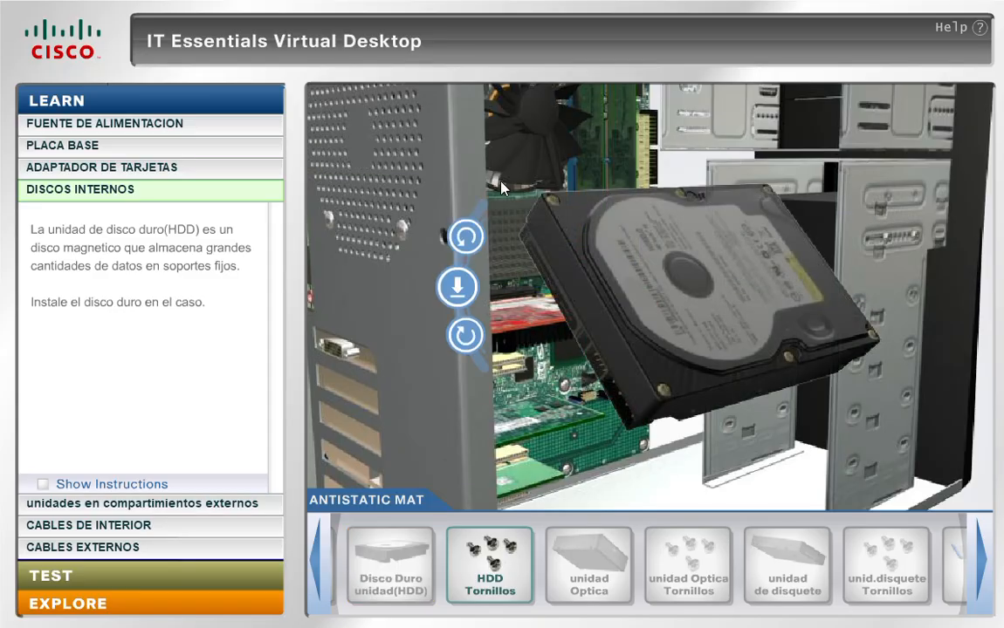
click(463, 238)
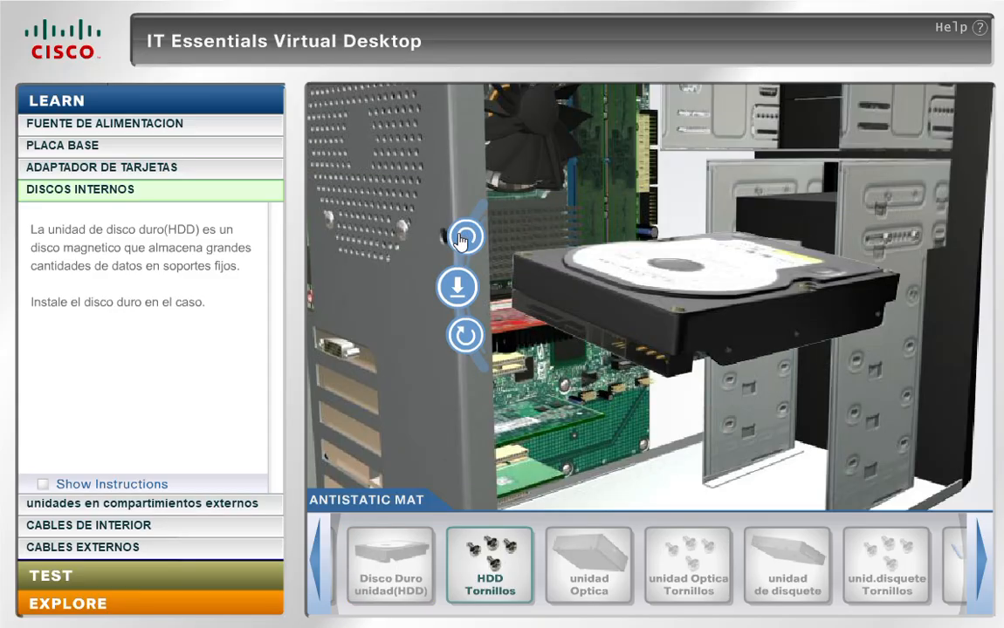
click(455, 285)
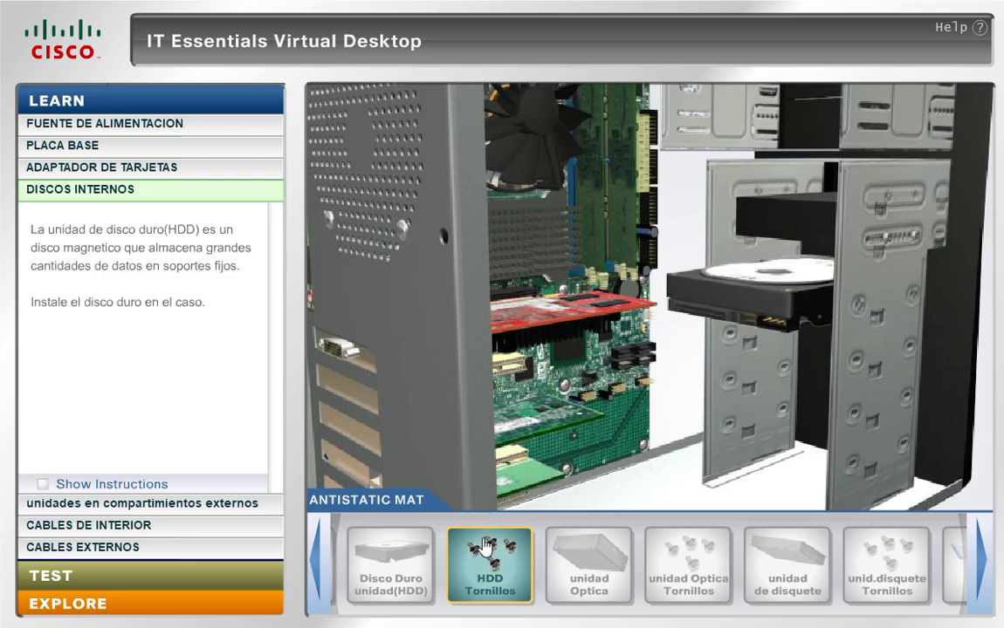
drag(486, 546, 877, 327)
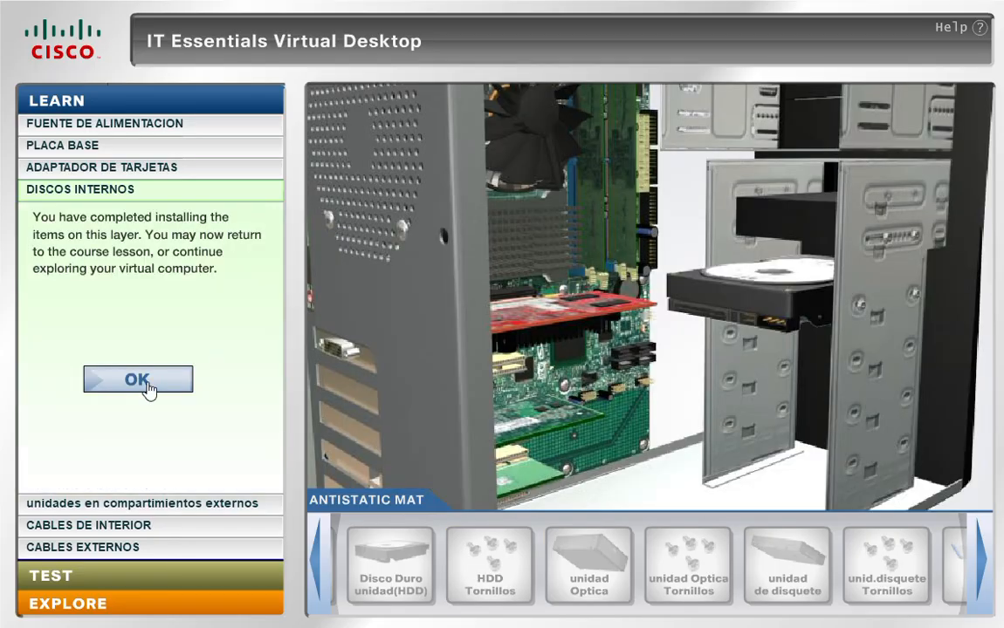
click(147, 384)
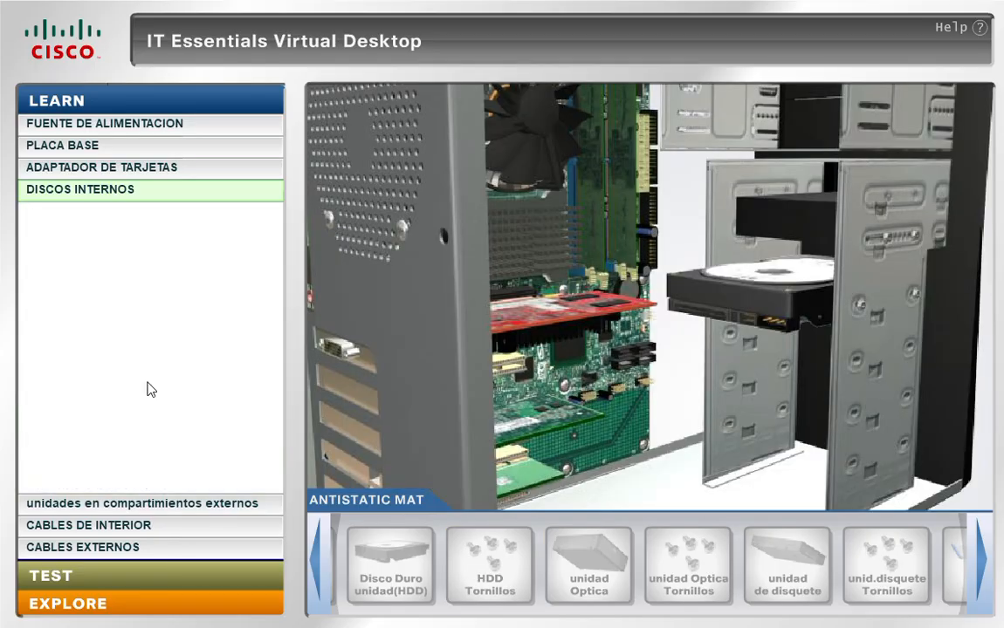
In the unidades en compartimientos externos layer, install the optical drive upright in the uppermost front bay and fasten it with its screws
click(187, 513)
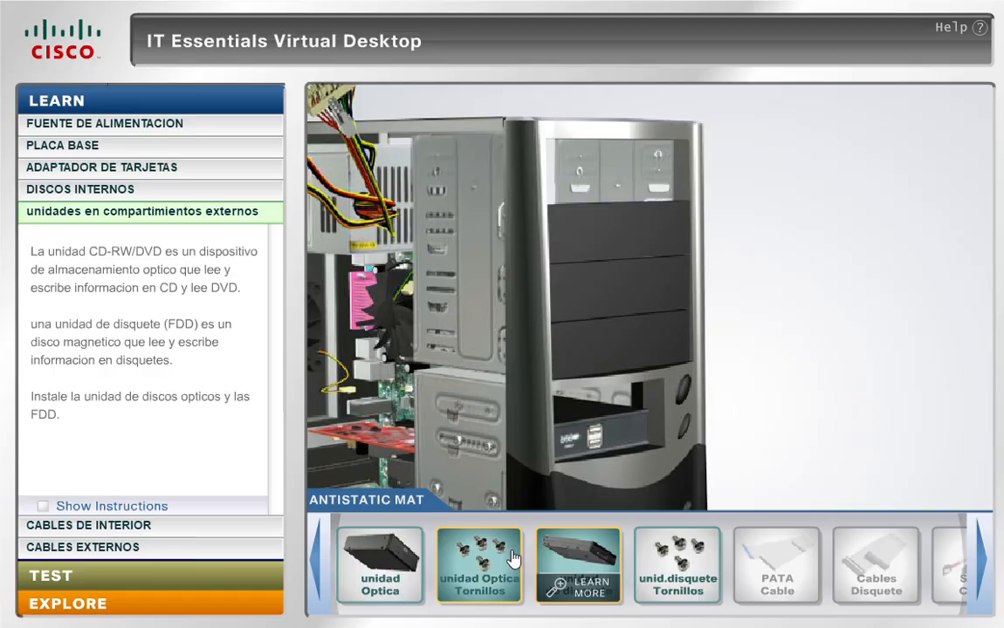
drag(398, 557, 691, 217)
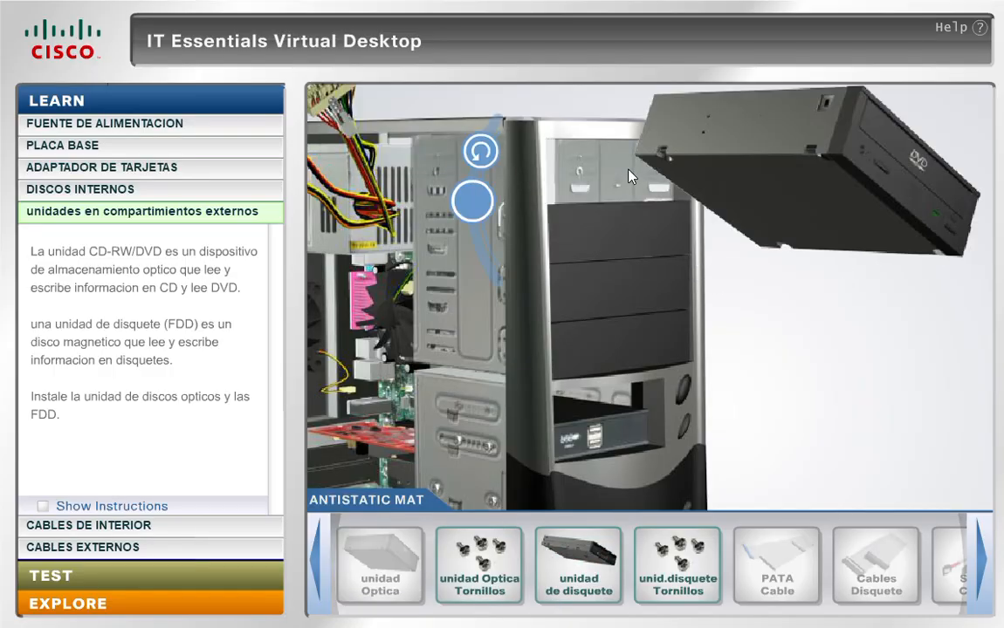
click(480, 151)
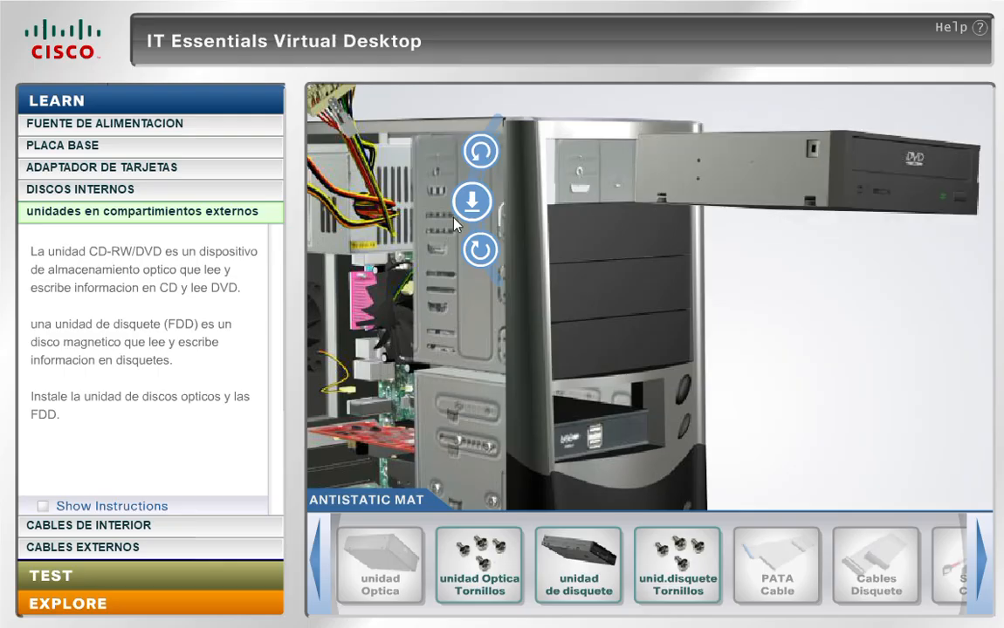
click(472, 202)
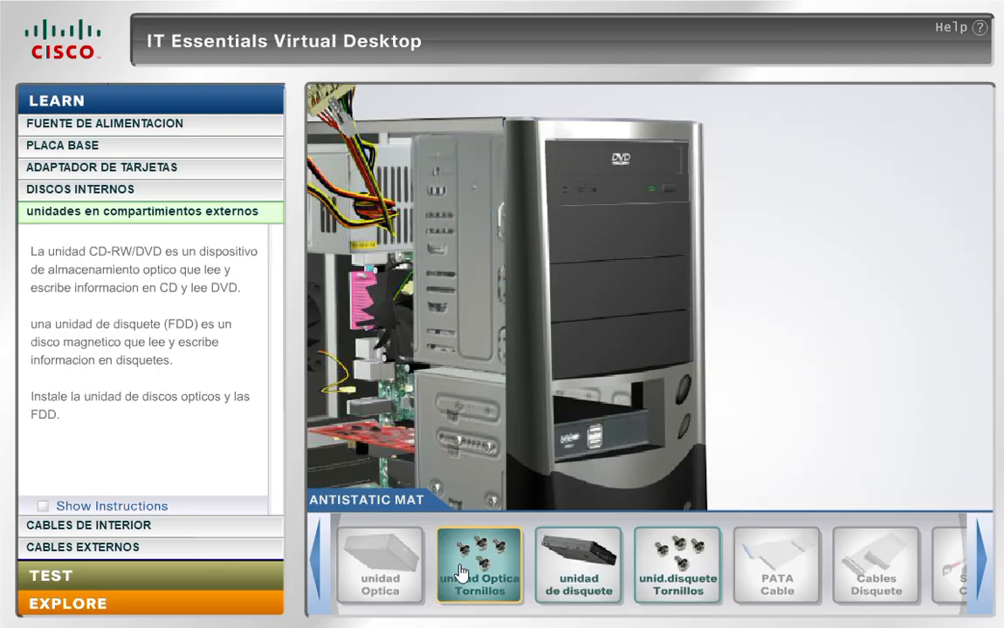
drag(461, 572, 435, 157)
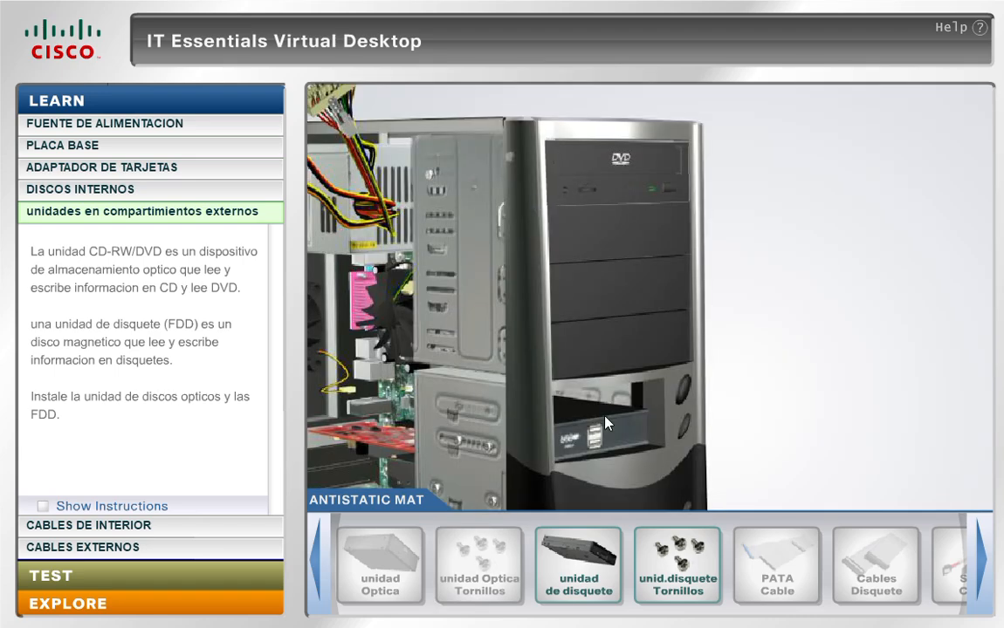
Install the floppy drive, rotated level, in the small front bay above the USB ports and secure it with the unid.disquete Tornillos screws
mouse_move(577, 563)
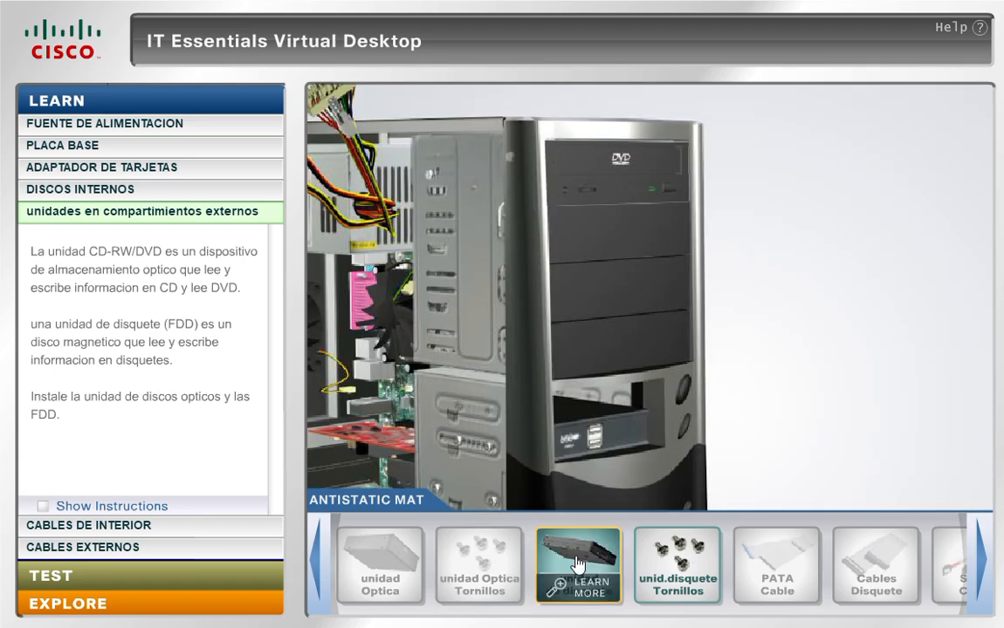
drag(577, 562, 646, 400)
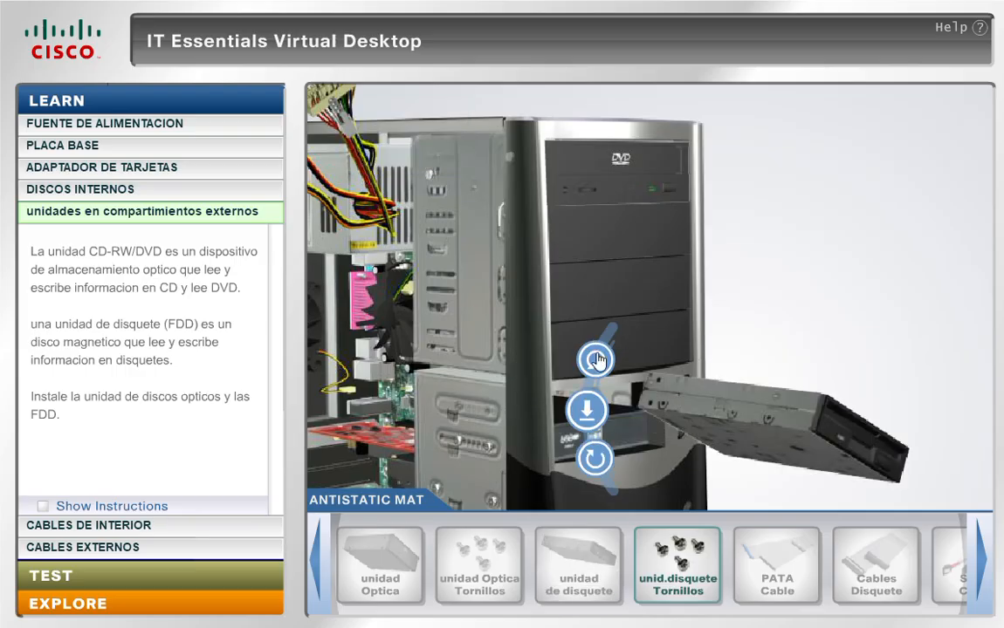
click(596, 359)
click(588, 417)
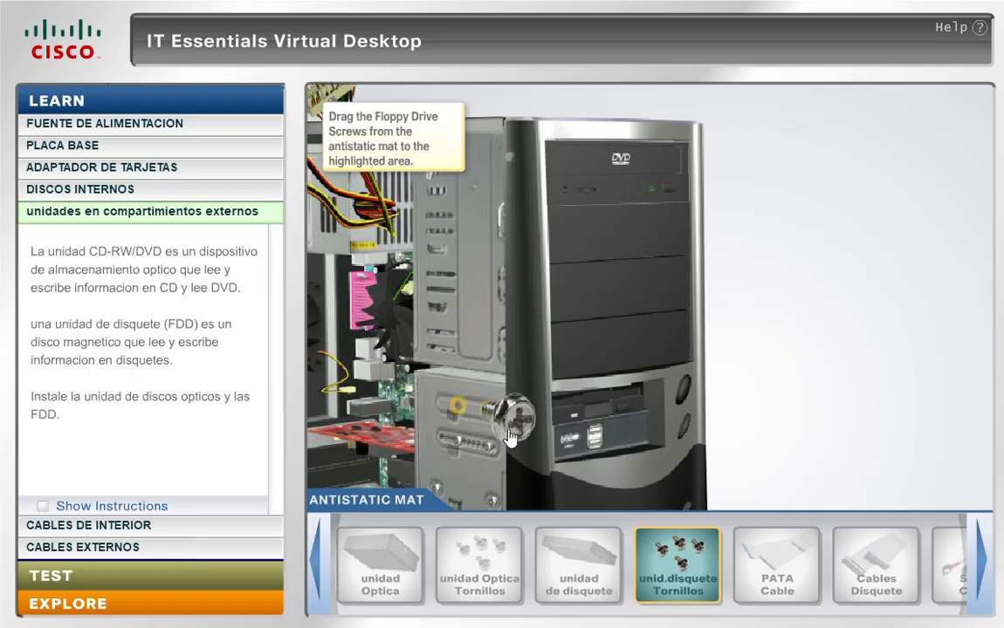
click(471, 411)
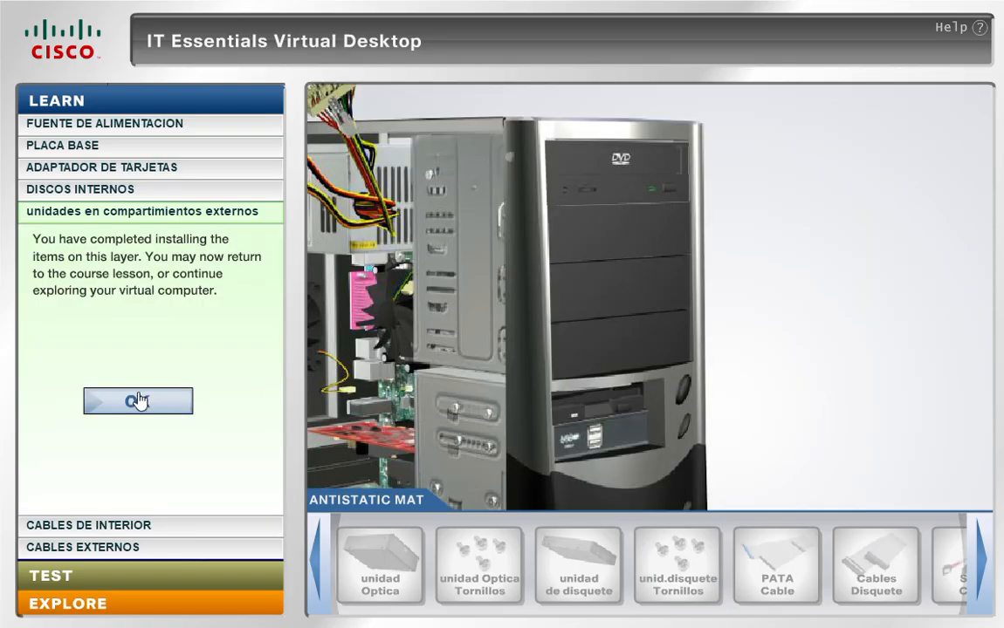
click(138, 402)
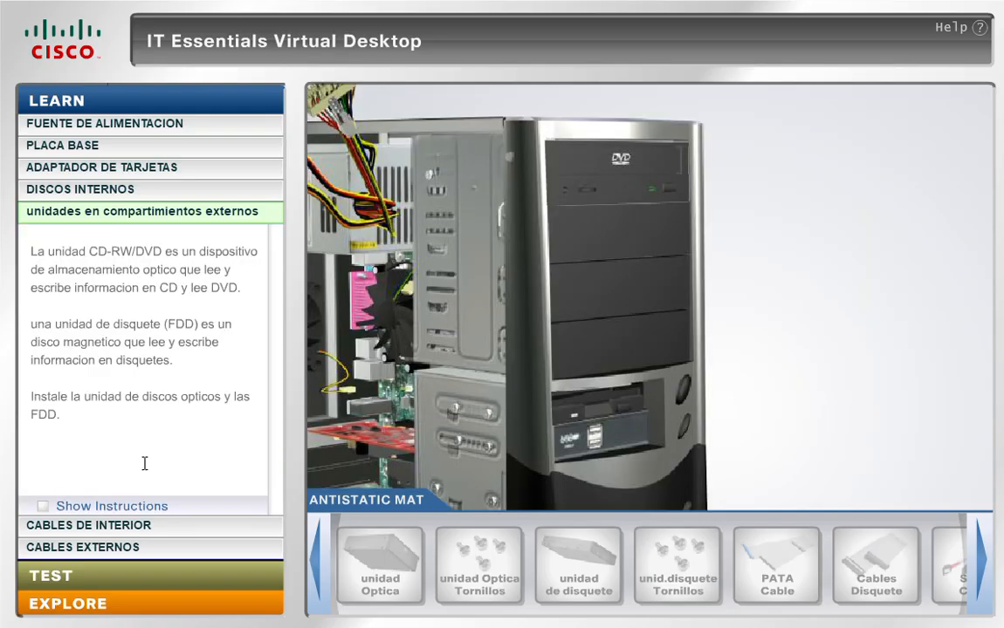
In the CABLES DE INTERIOR layer, rotate the 4-pin auxiliary power connector to match its motherboard socket and plug it in
click(115, 529)
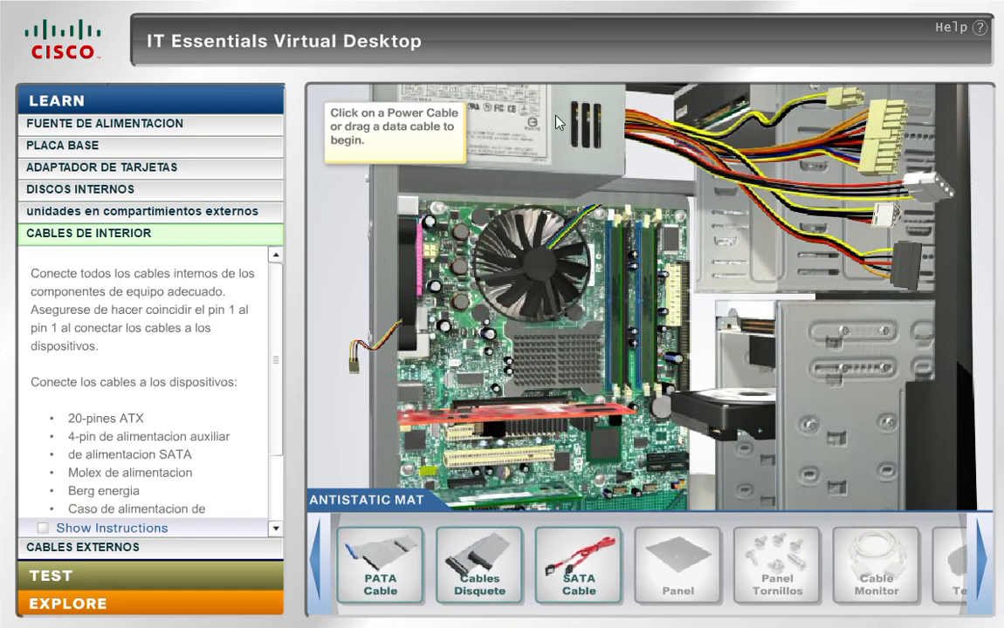
click(839, 96)
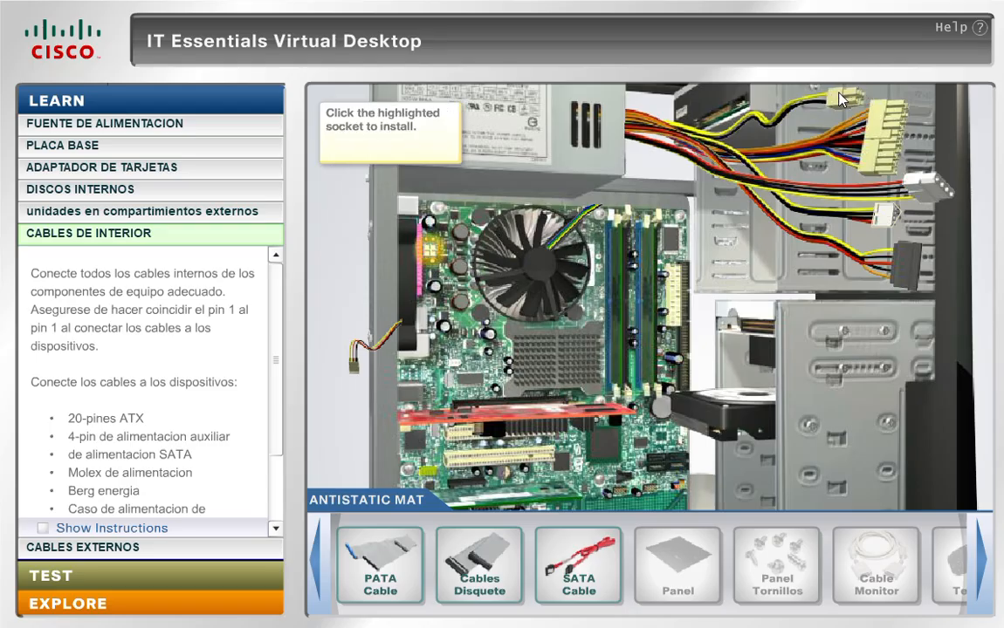
click(433, 252)
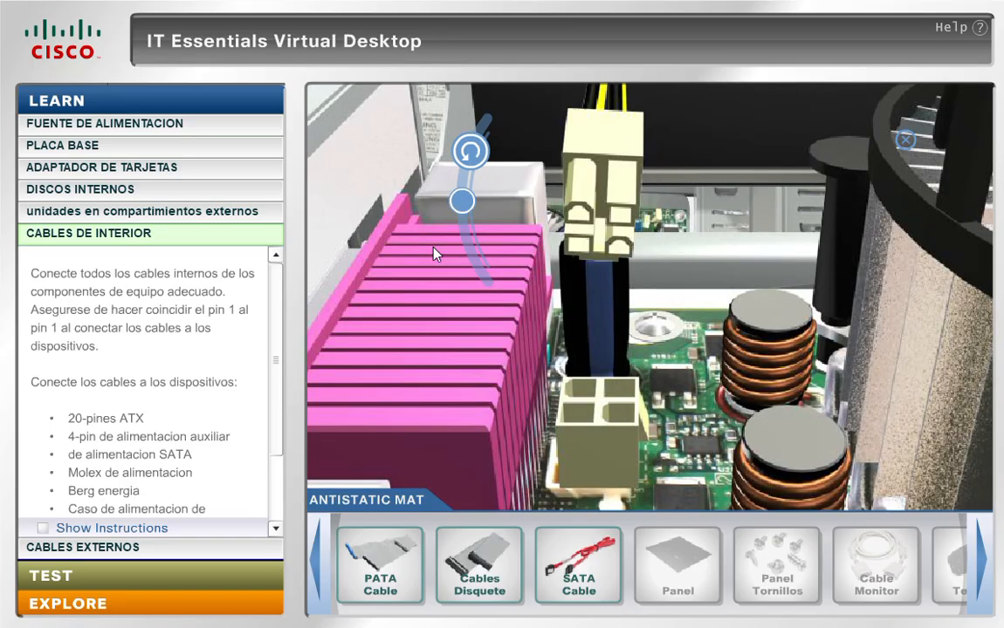
click(471, 150)
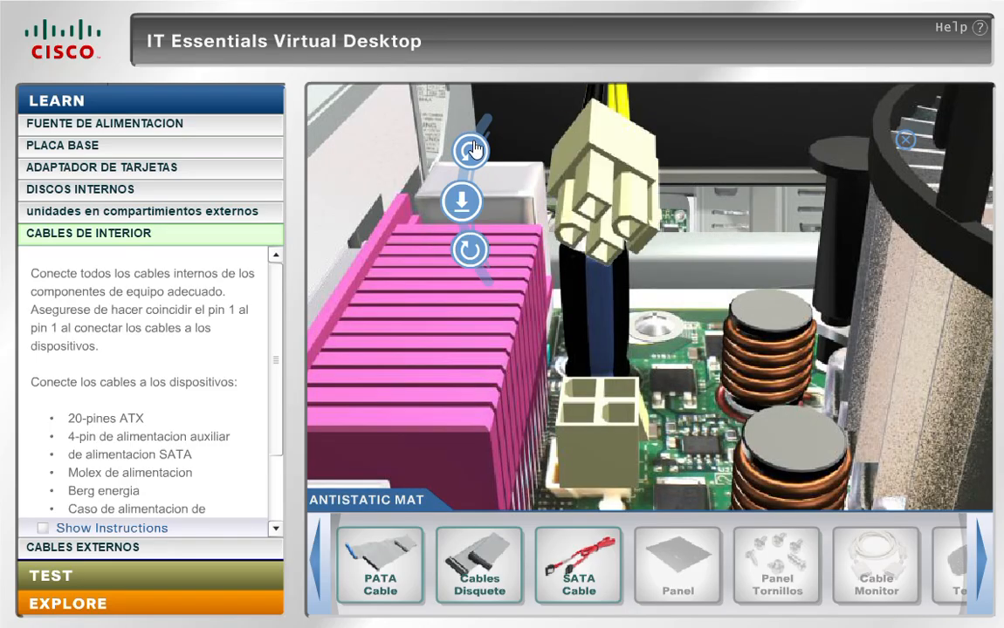
click(464, 201)
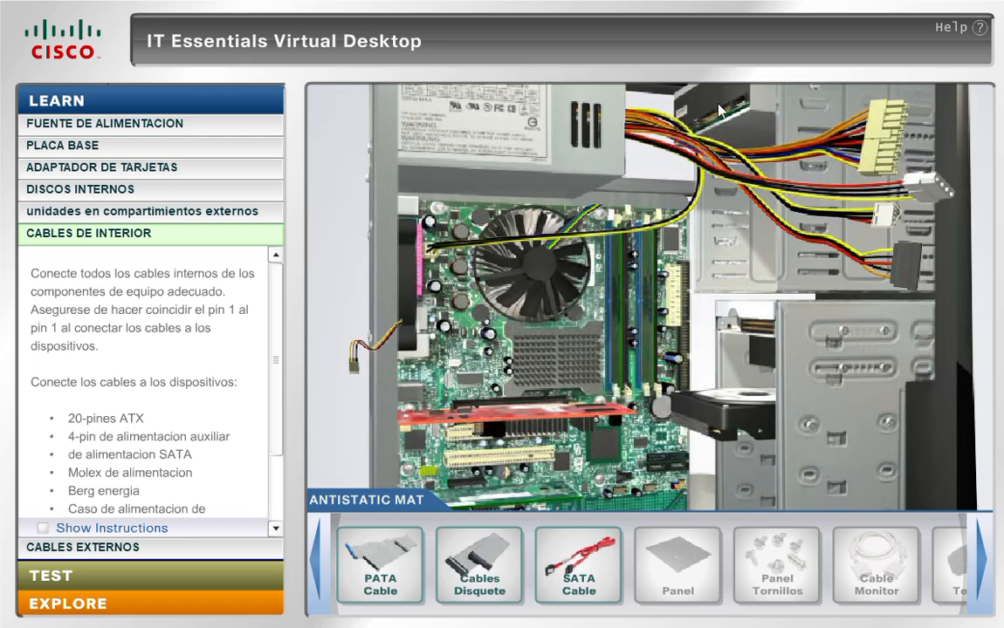
Connect the 20-pin ATX power cable, rotated to fit, to the motherboard socket beside the memory, and the Molex power cable to the optical drive
click(875, 150)
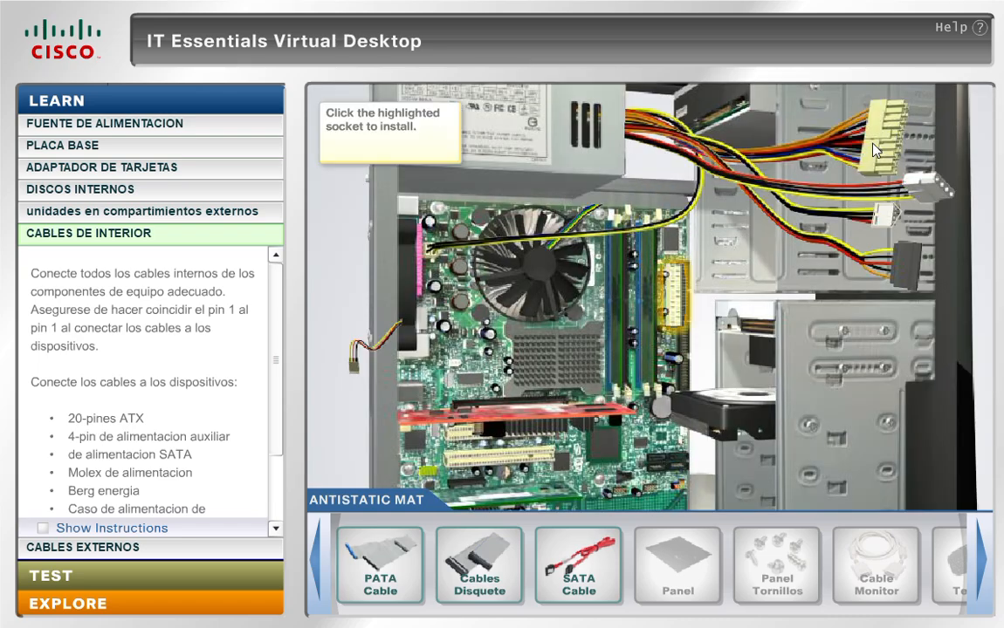
click(660, 294)
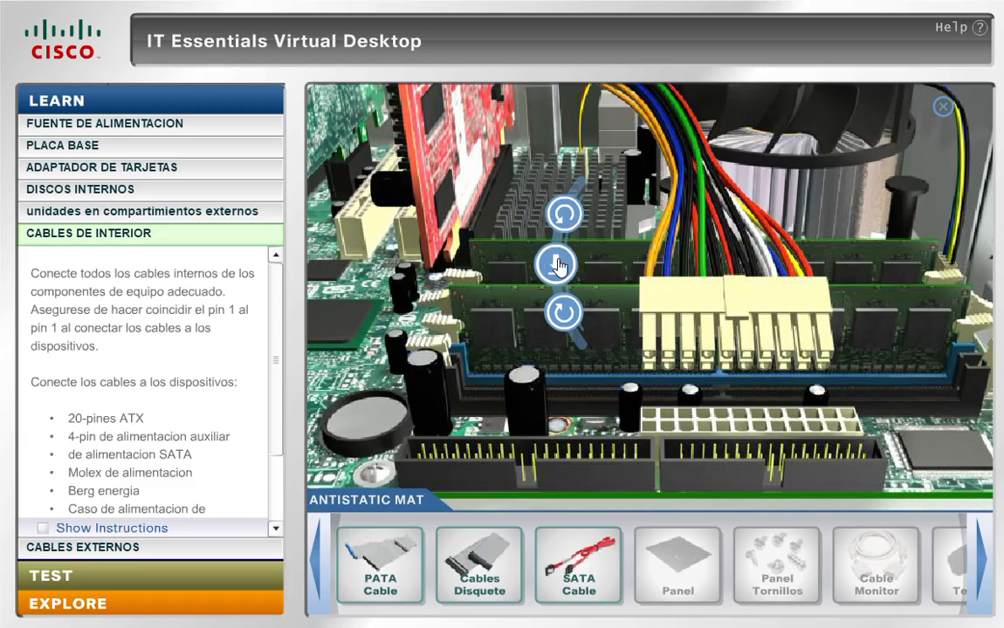
click(565, 214)
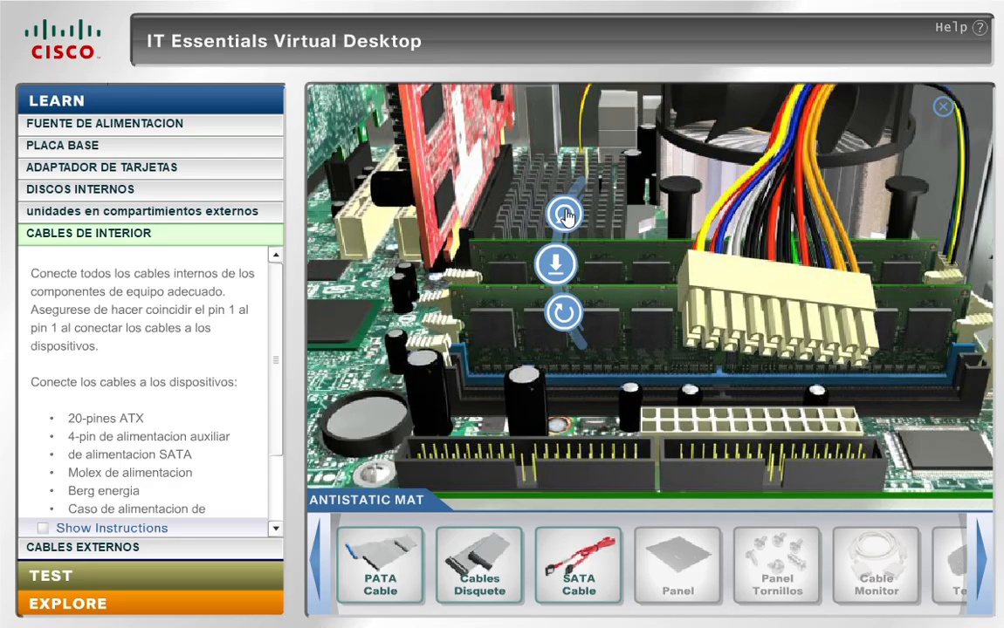
click(556, 263)
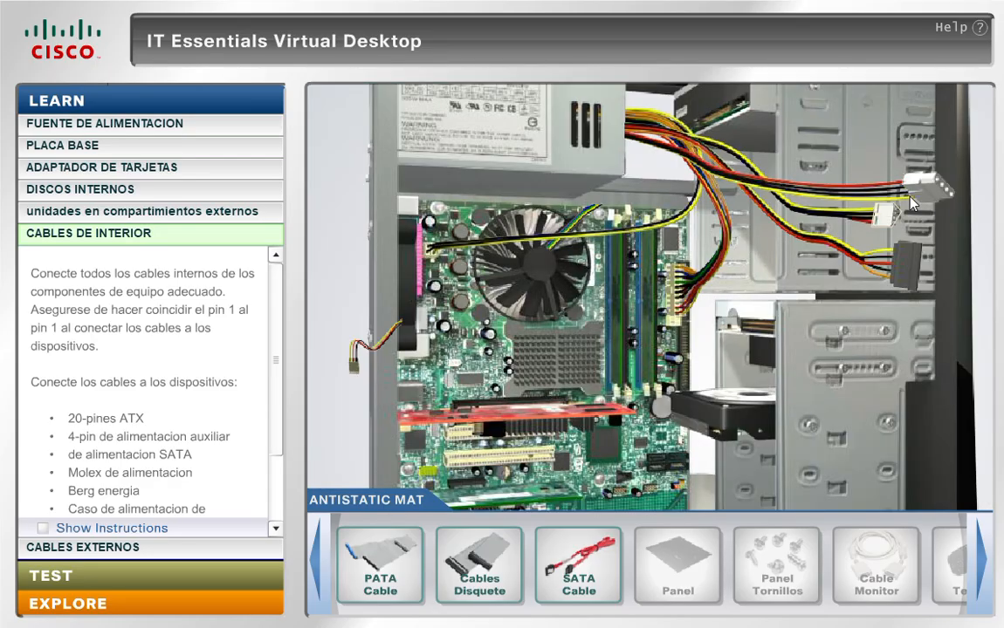
click(924, 196)
click(744, 101)
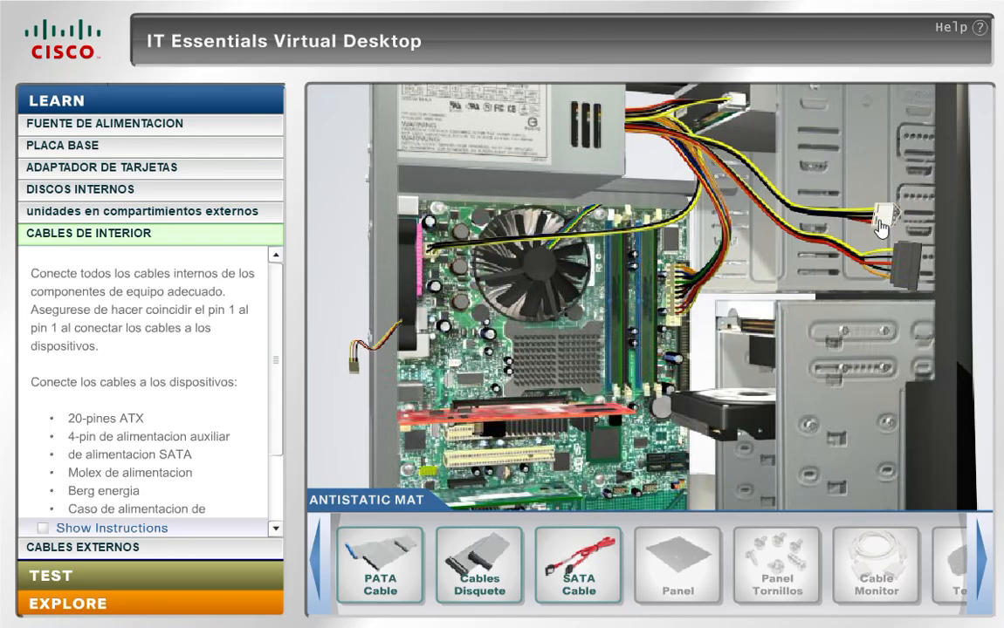
Rotate the Berg power connector to match the floppy drive's four-pin power socket and plug it in
click(880, 225)
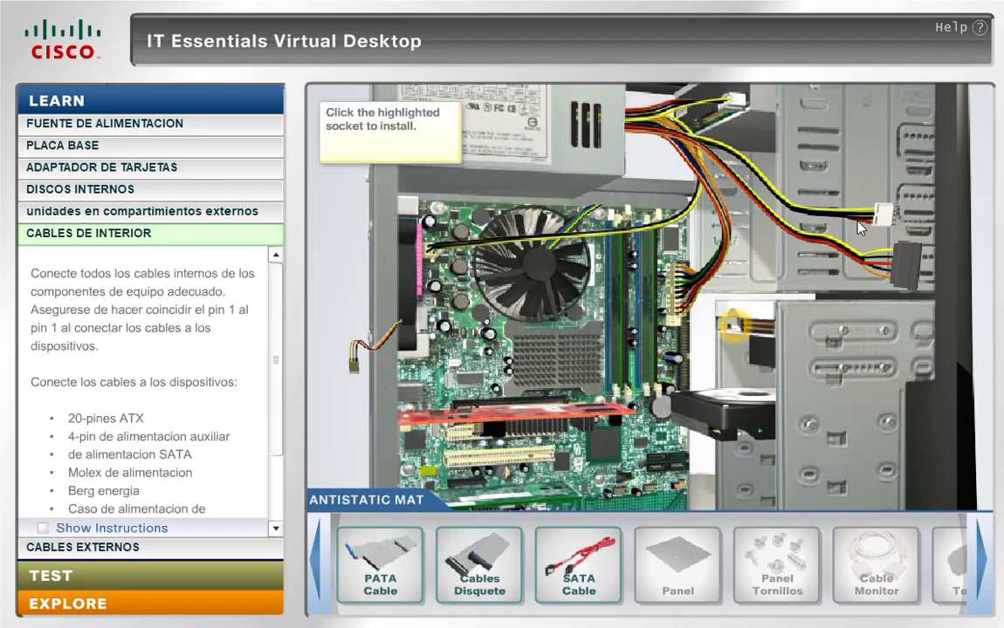
click(728, 323)
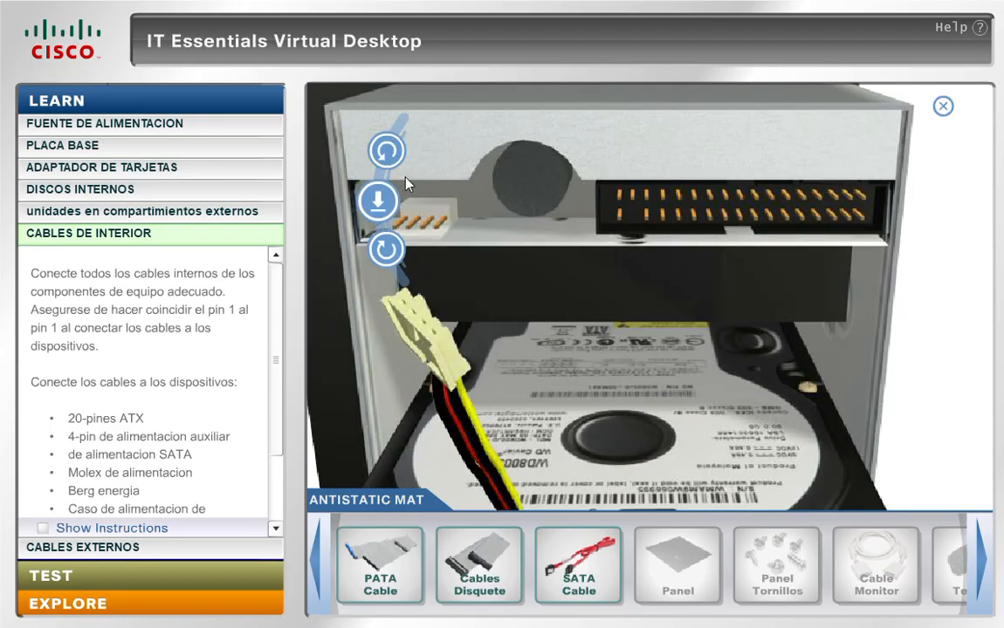
click(382, 154)
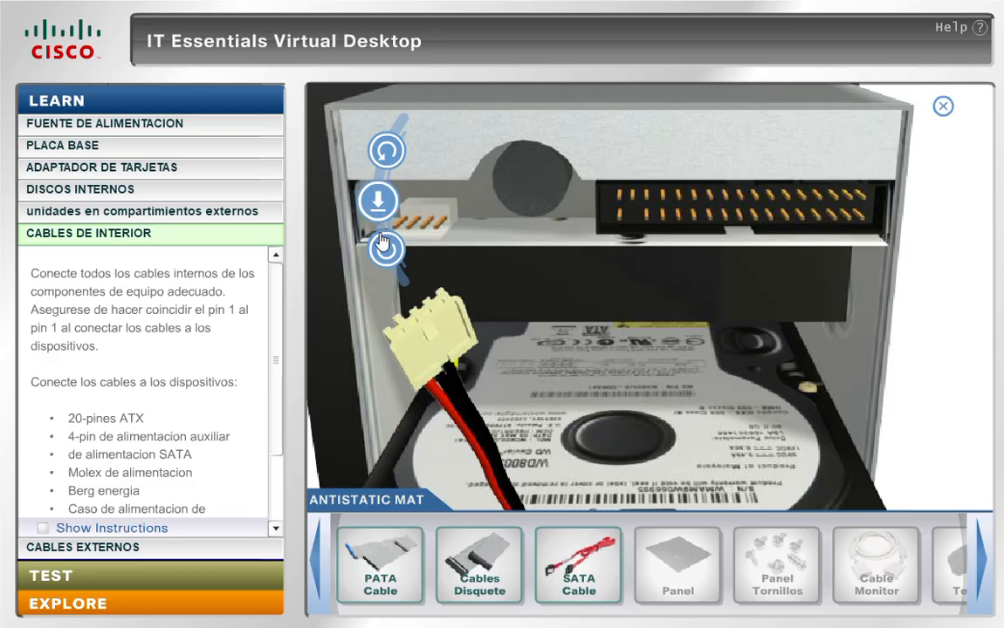
click(385, 248)
click(386, 249)
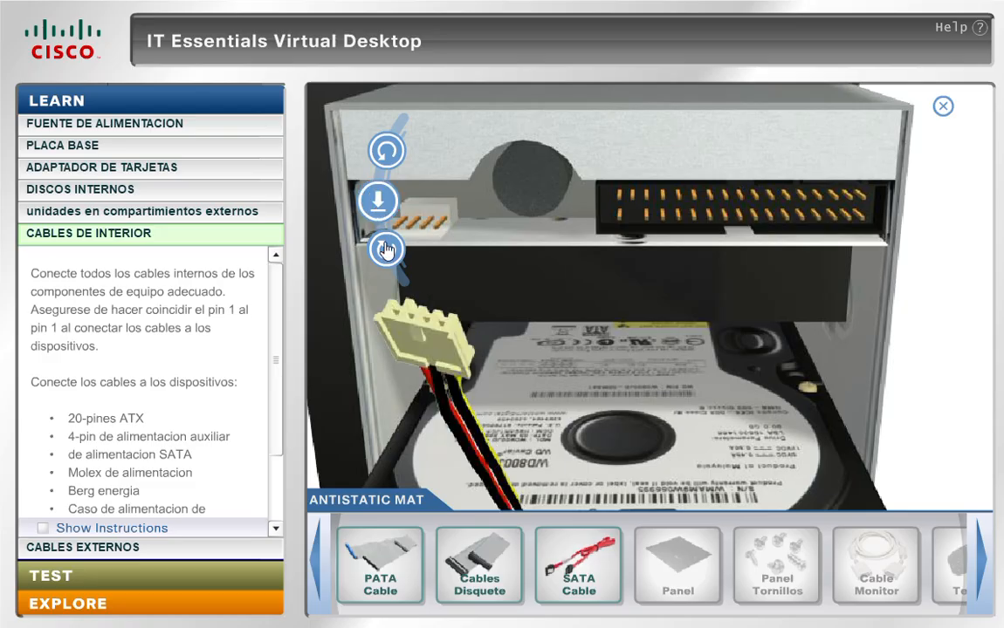
click(385, 250)
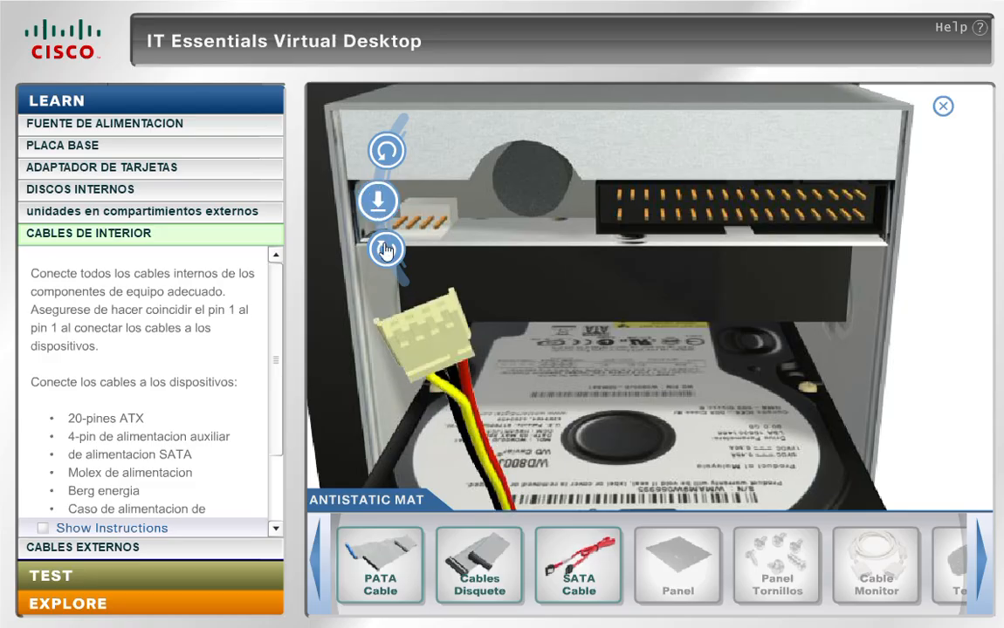
click(378, 201)
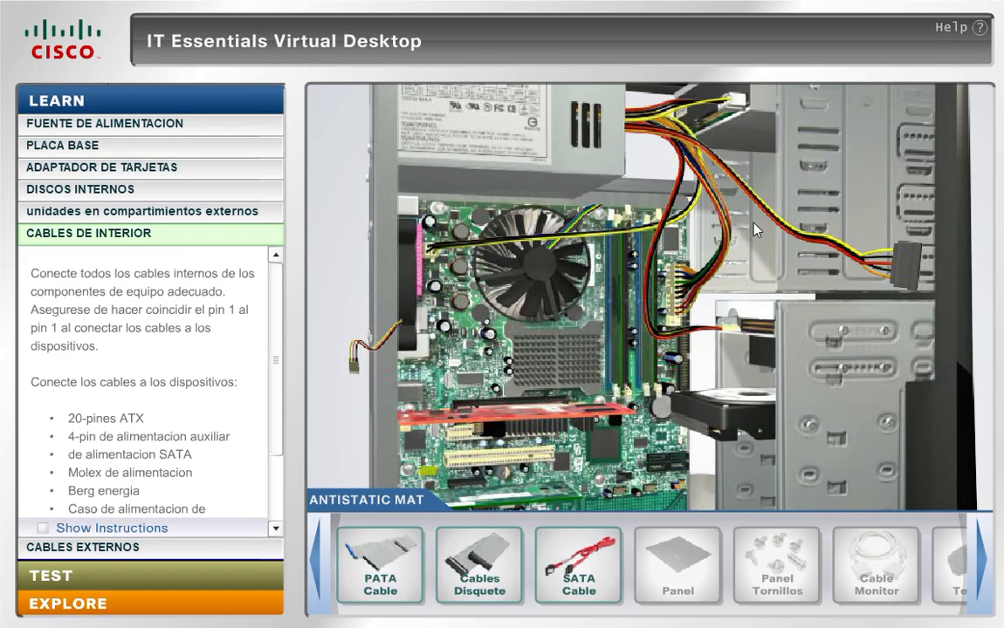
Connect the SATA power cable to the hard drive and the case fan's power cable to its motherboard header
click(903, 271)
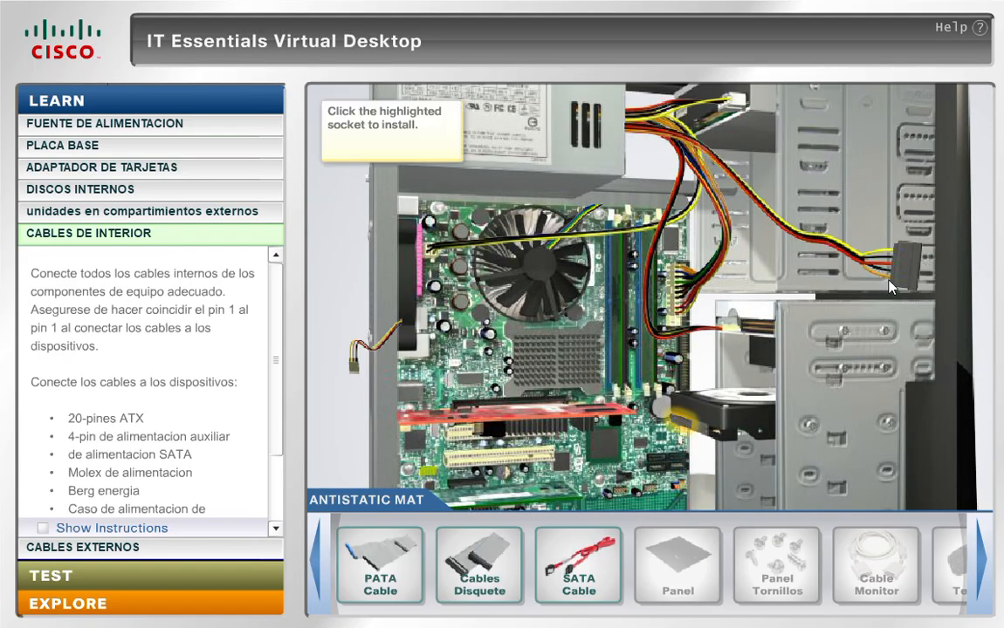
click(681, 426)
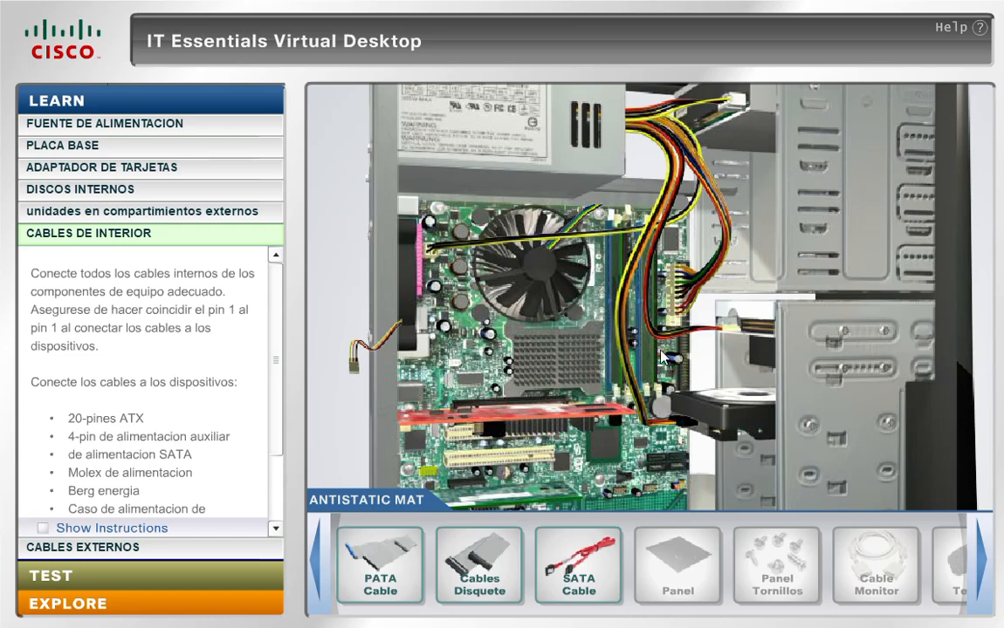
click(360, 356)
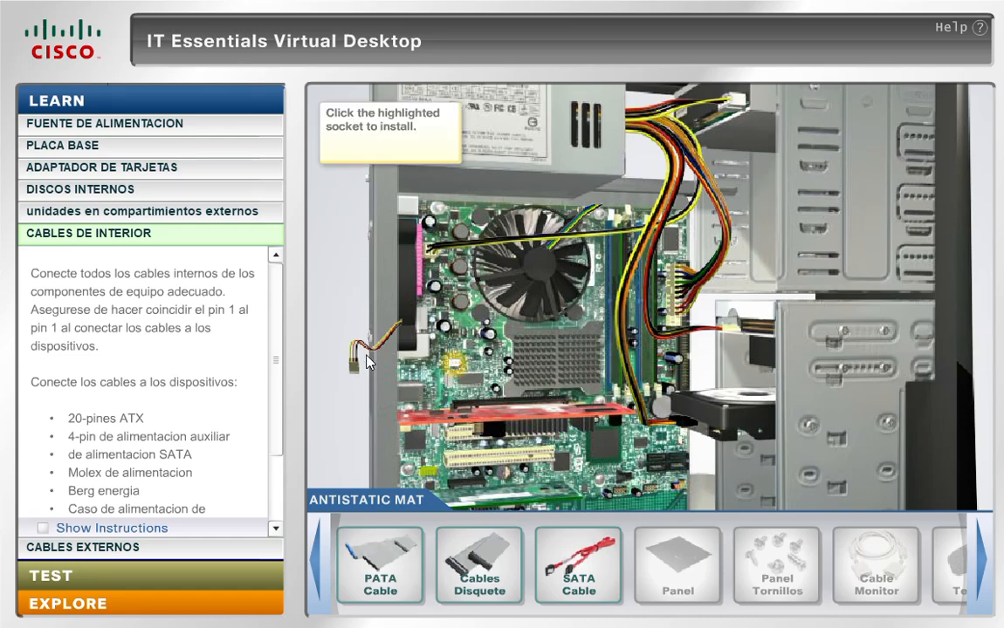
click(456, 374)
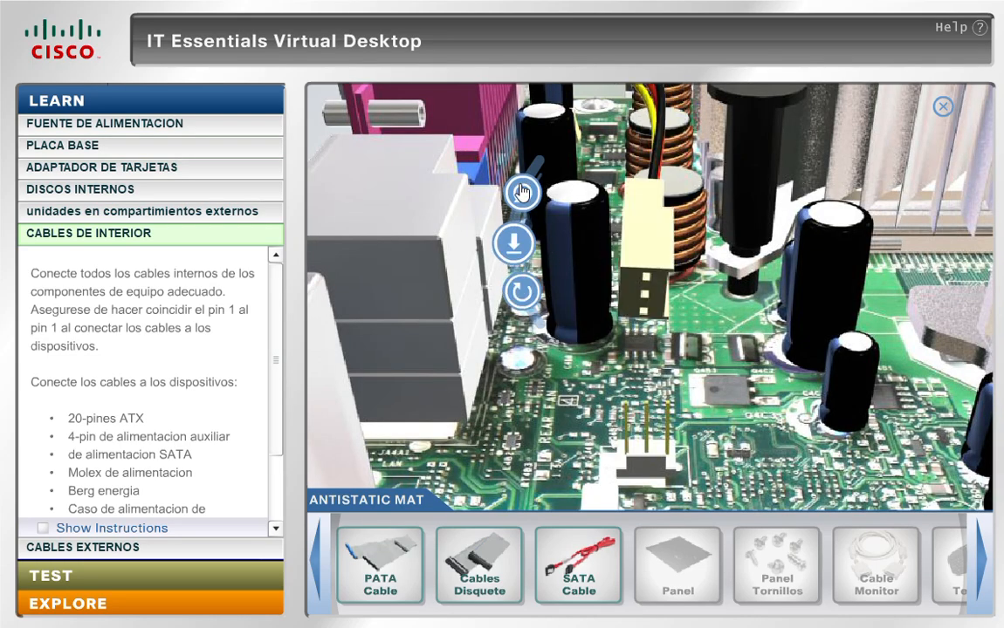
click(513, 244)
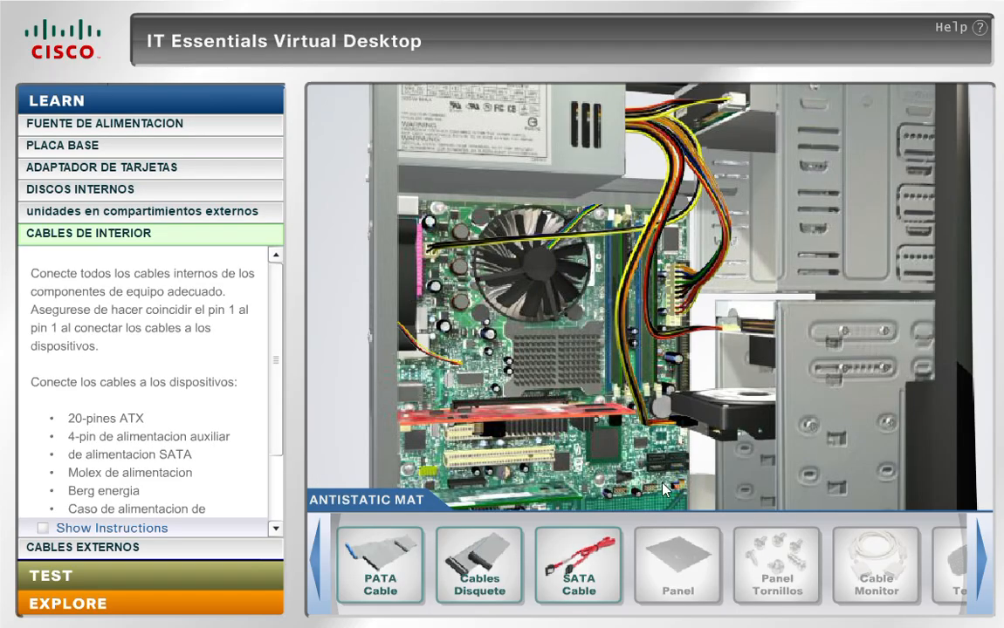
Rotate the PATA cable's blue connector to match pin 1 and plug it into the motherboard's PATA socket
drag(385, 563, 648, 295)
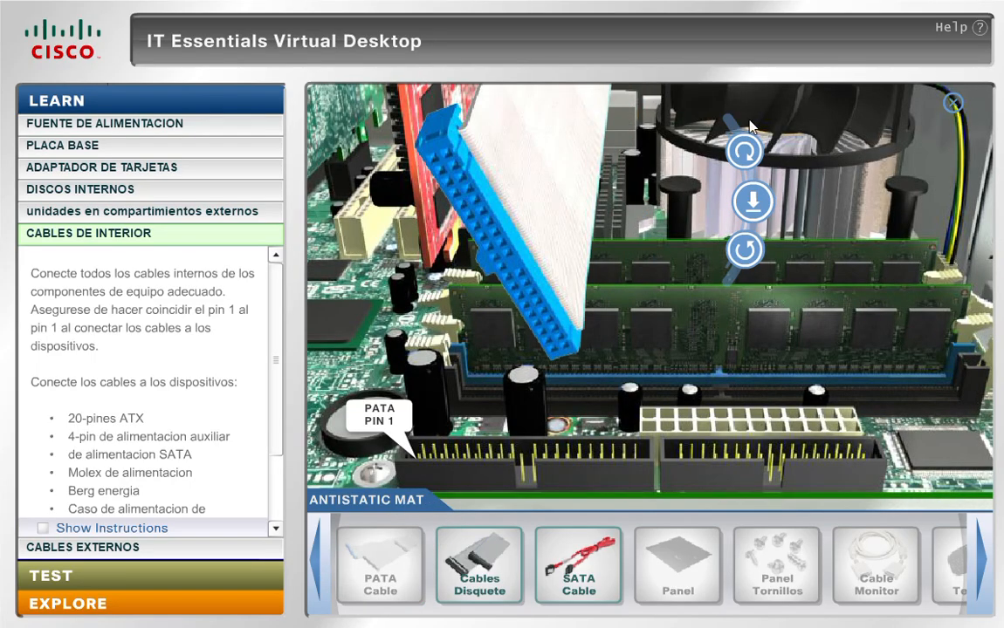
click(744, 154)
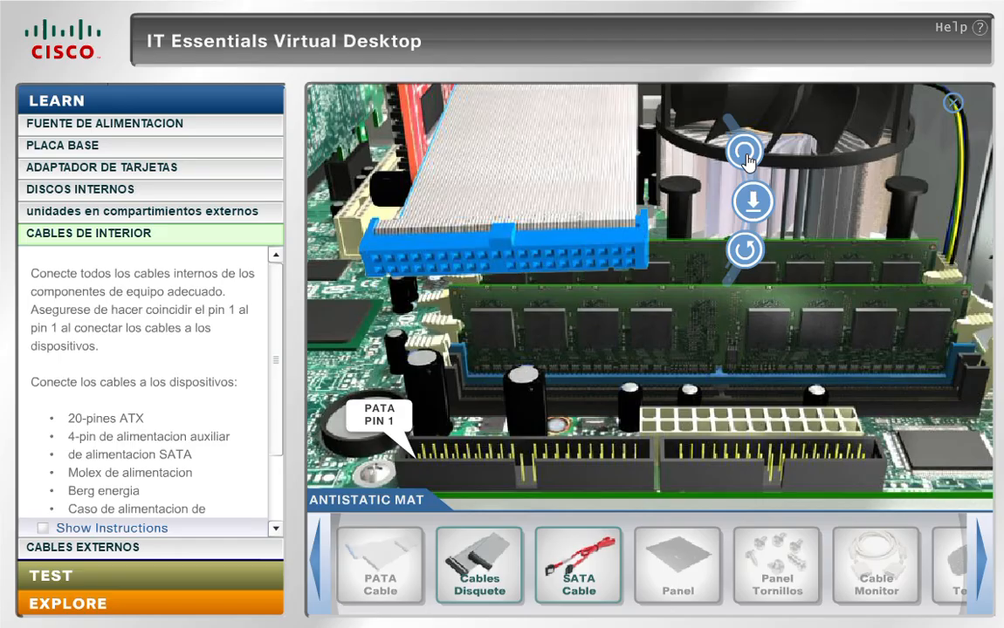
click(753, 201)
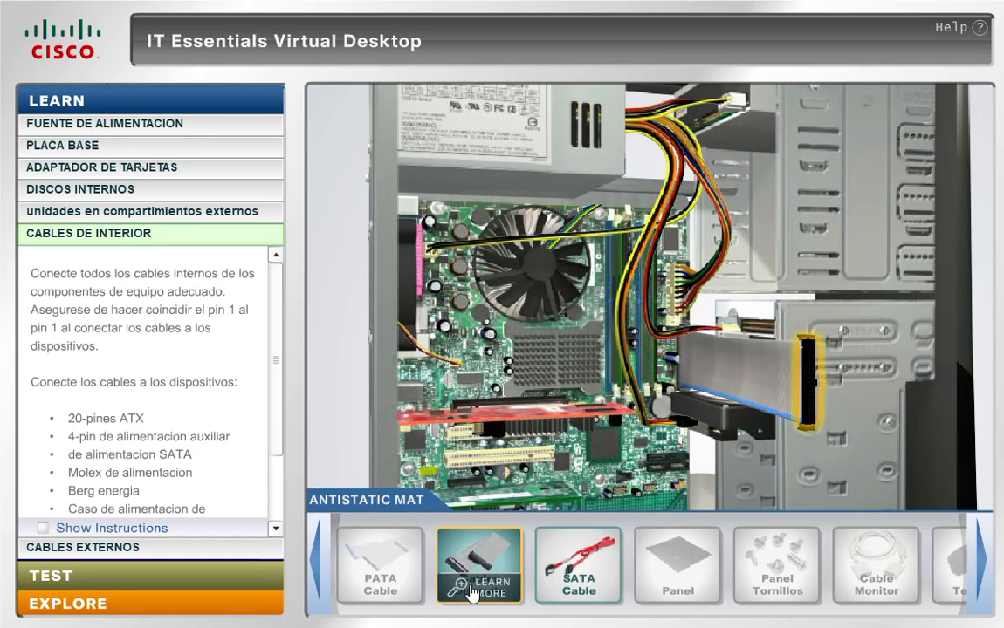
Rotate the floppy cable (Cables Disquete) connector to match pin 1 and plug it into the motherboard socket beside the PATA one
drag(472, 593, 635, 267)
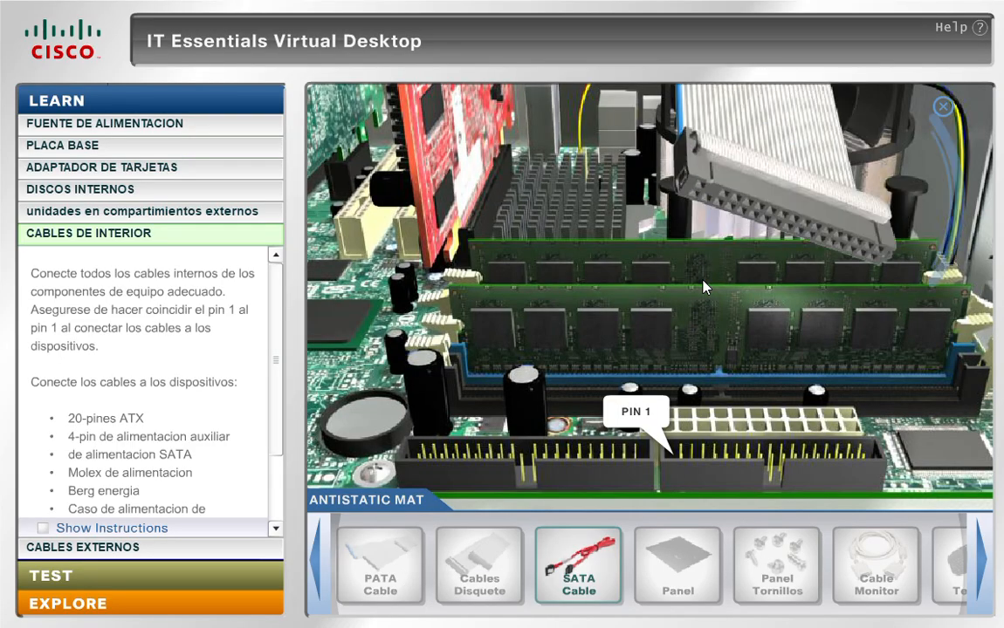
click(961, 154)
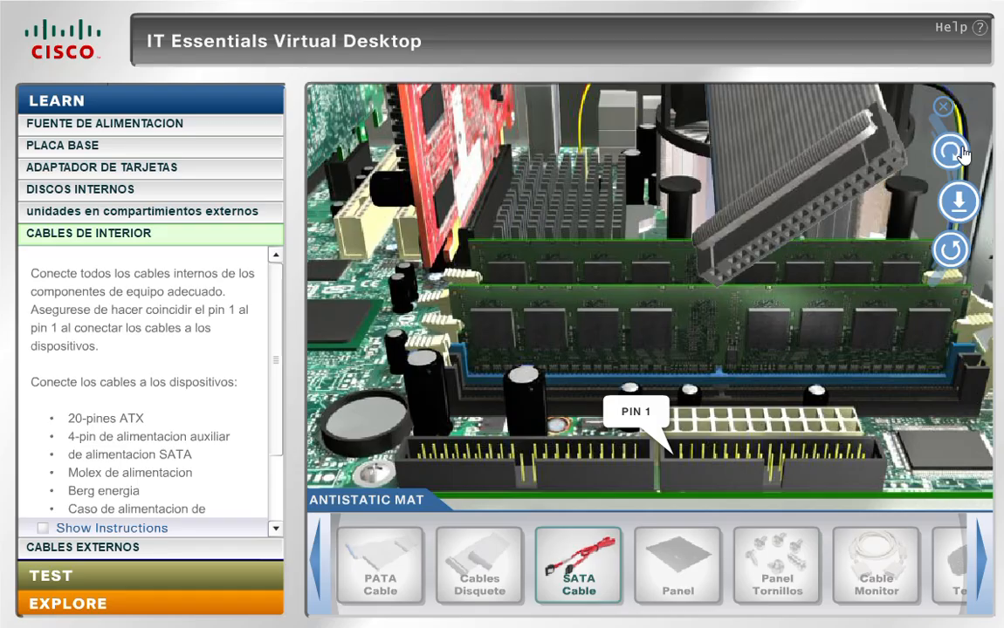
click(962, 207)
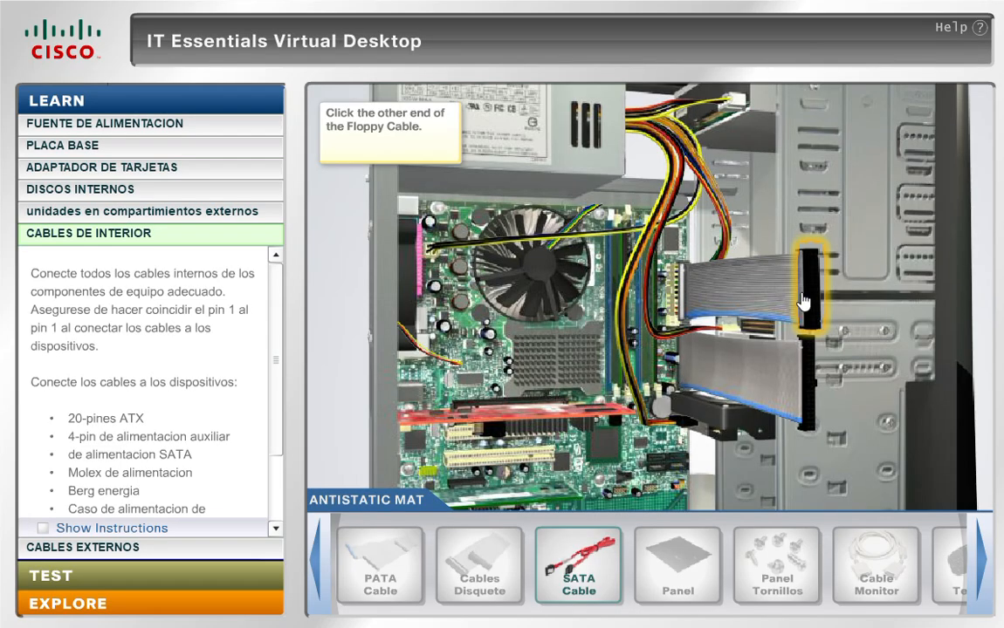
click(803, 301)
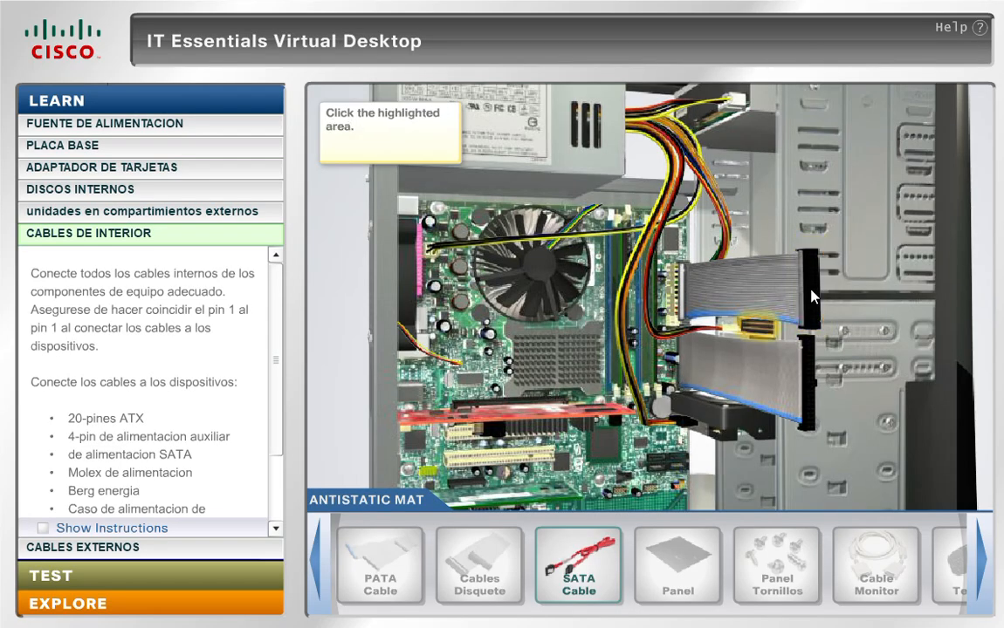
click(750, 334)
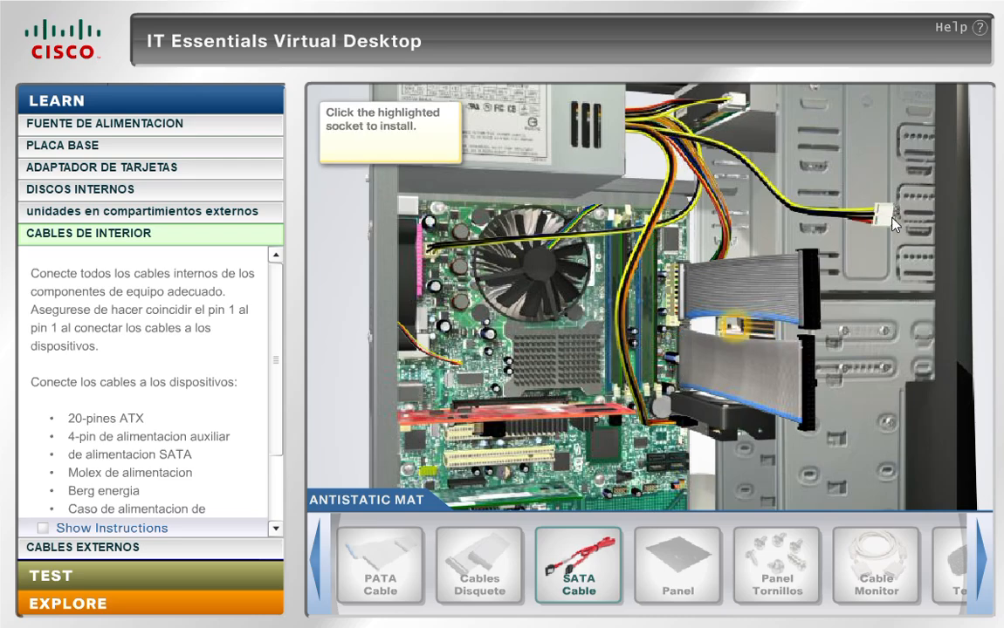
click(751, 328)
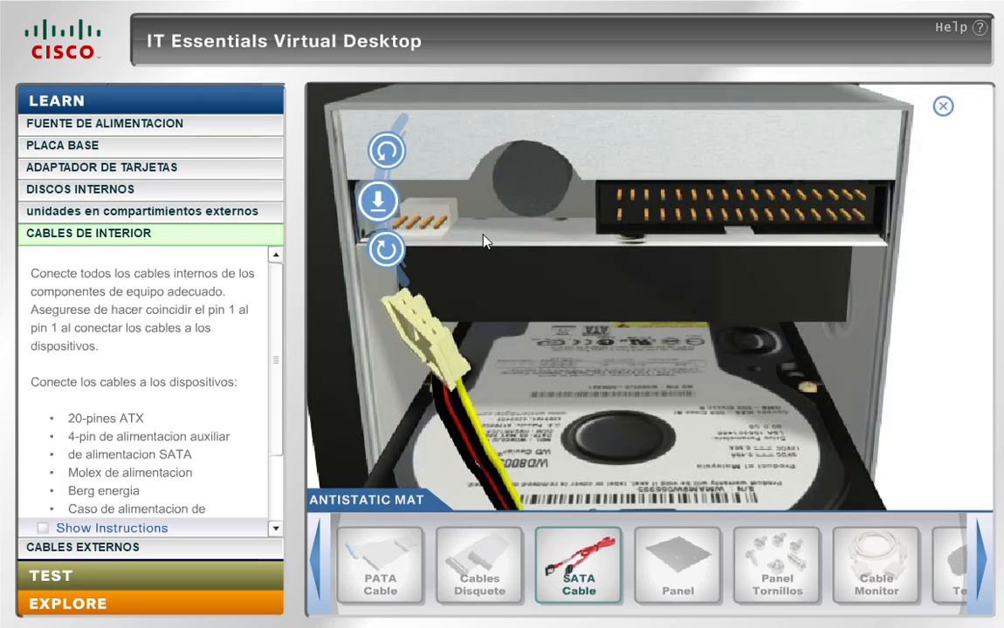
click(386, 151)
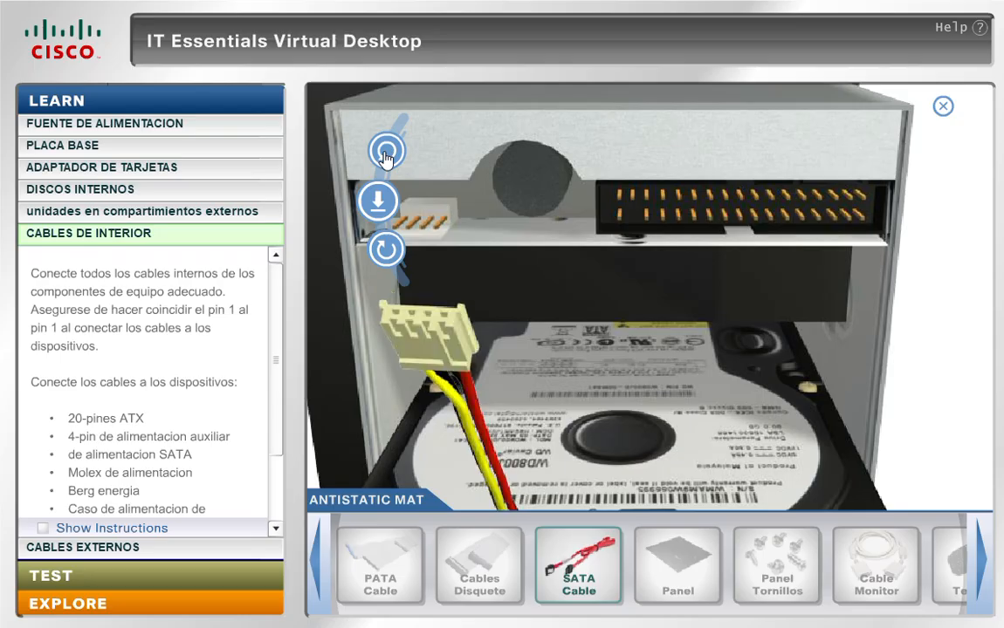
click(384, 205)
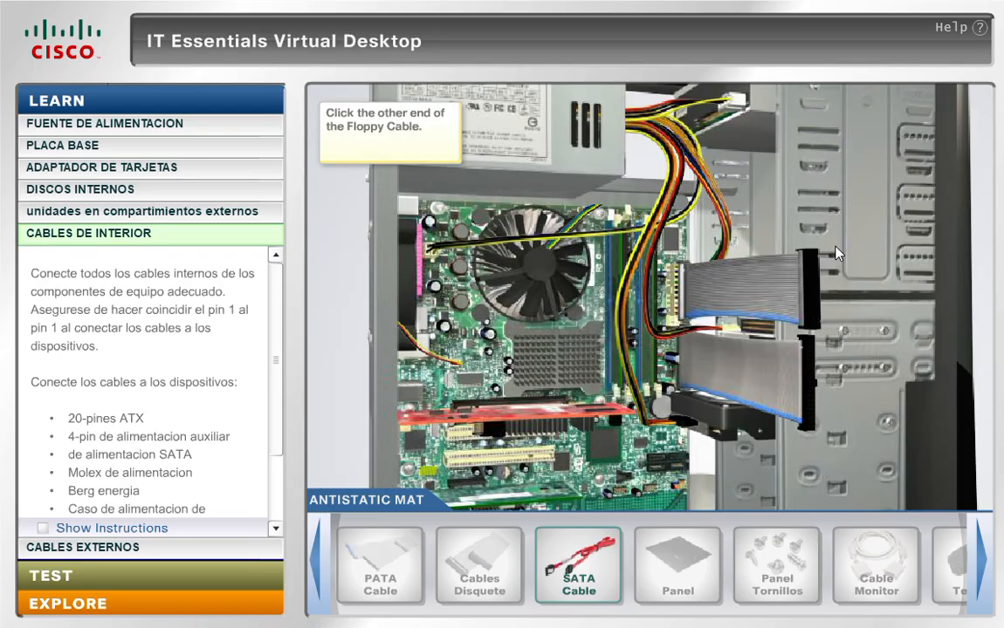
Rotate the free end of the floppy cable to match the data socket on the floppy drive and plug it in
click(815, 291)
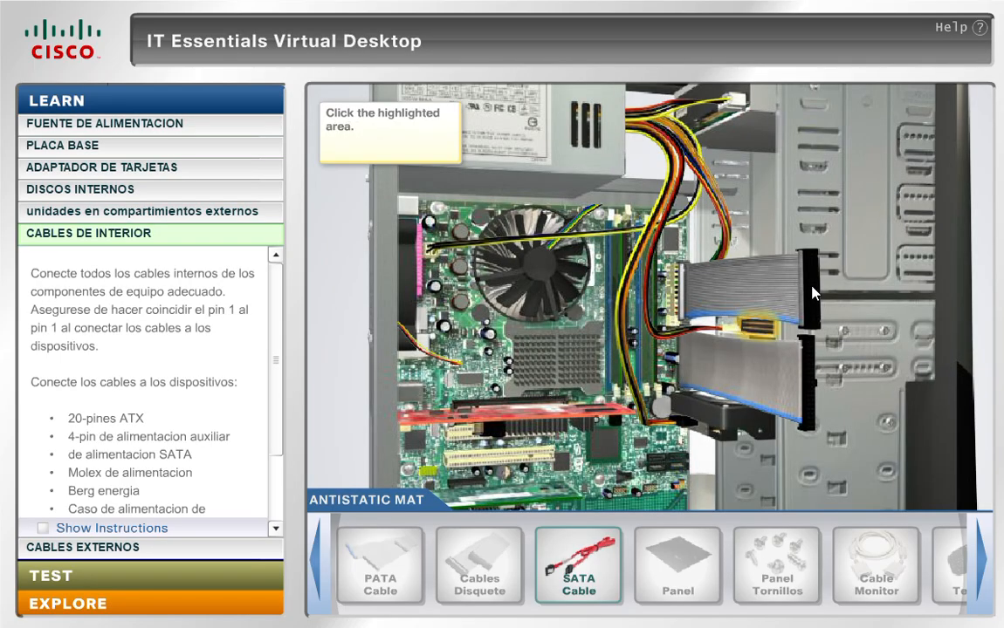
click(765, 334)
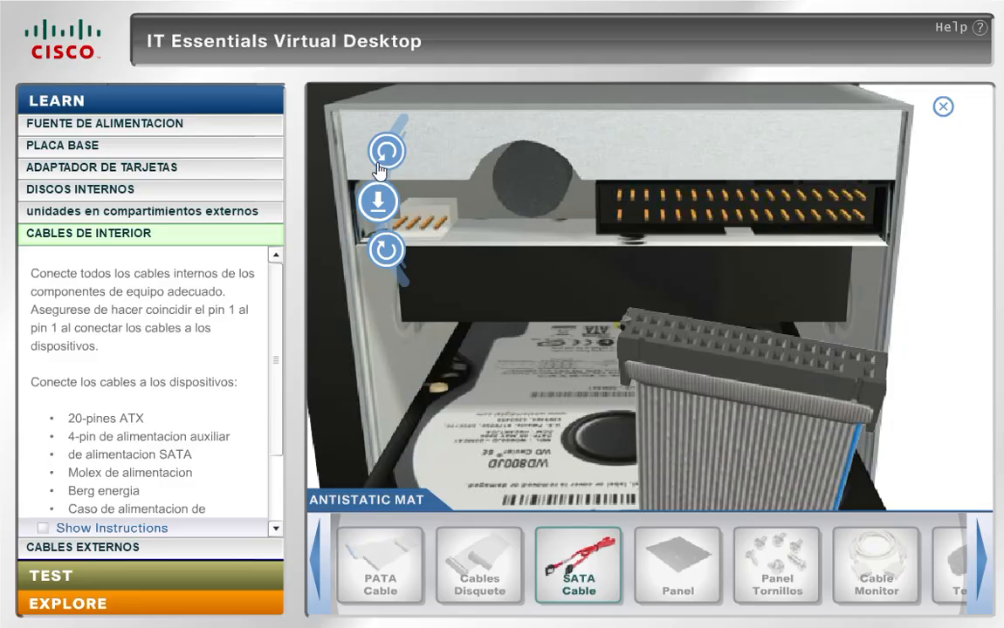
click(382, 166)
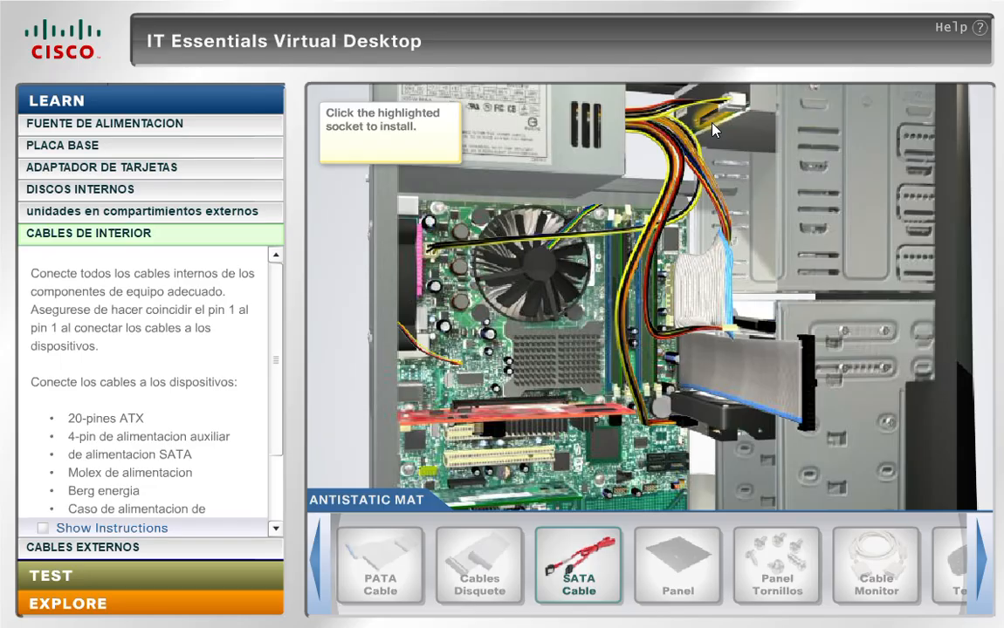
Rotate the free end of the PATA cable to match the optical drive's data socket and plug it in
click(712, 127)
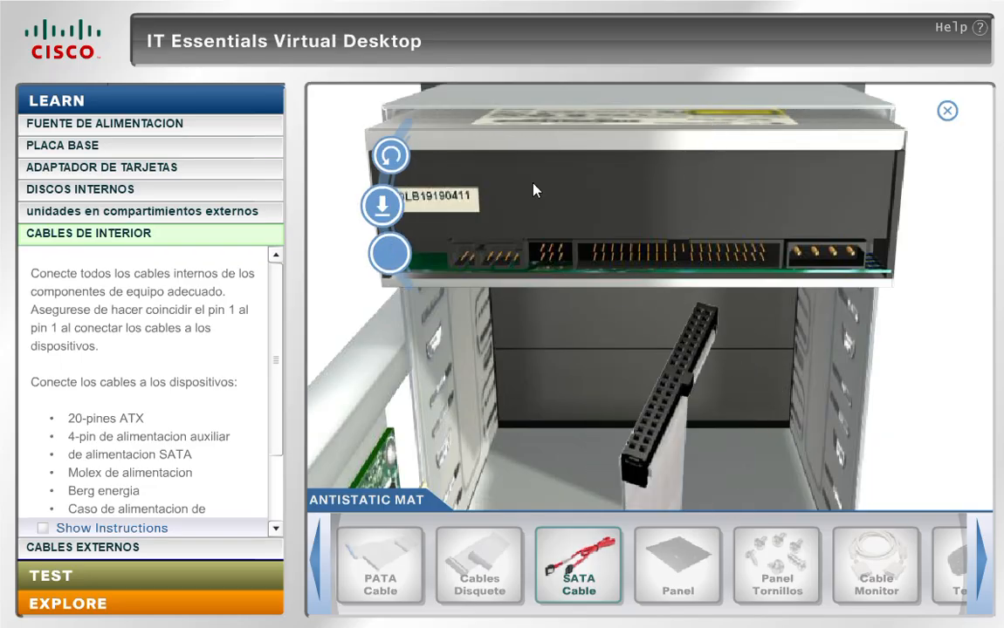
click(390, 156)
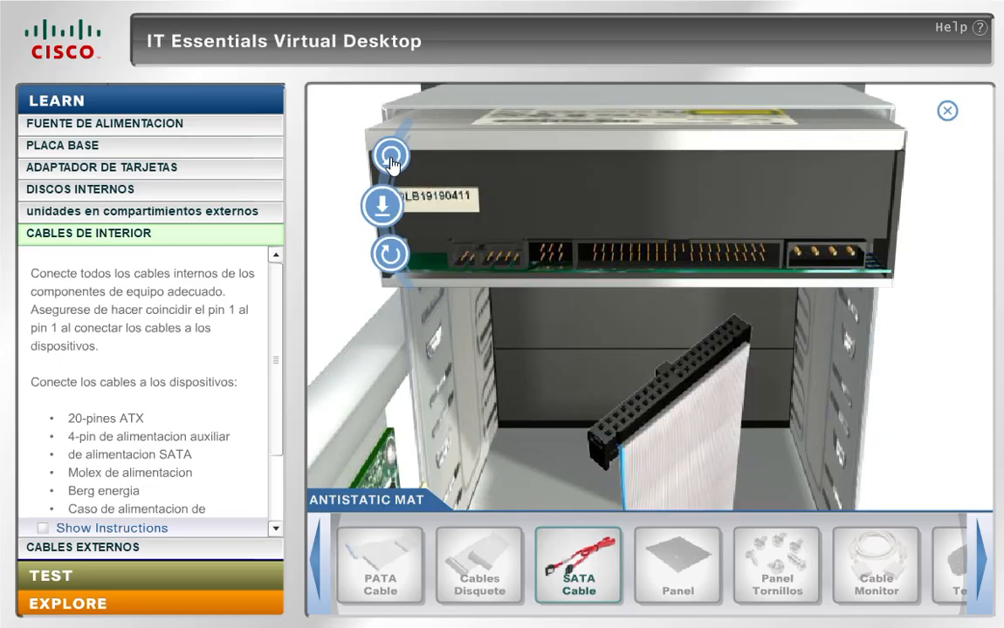
click(398, 258)
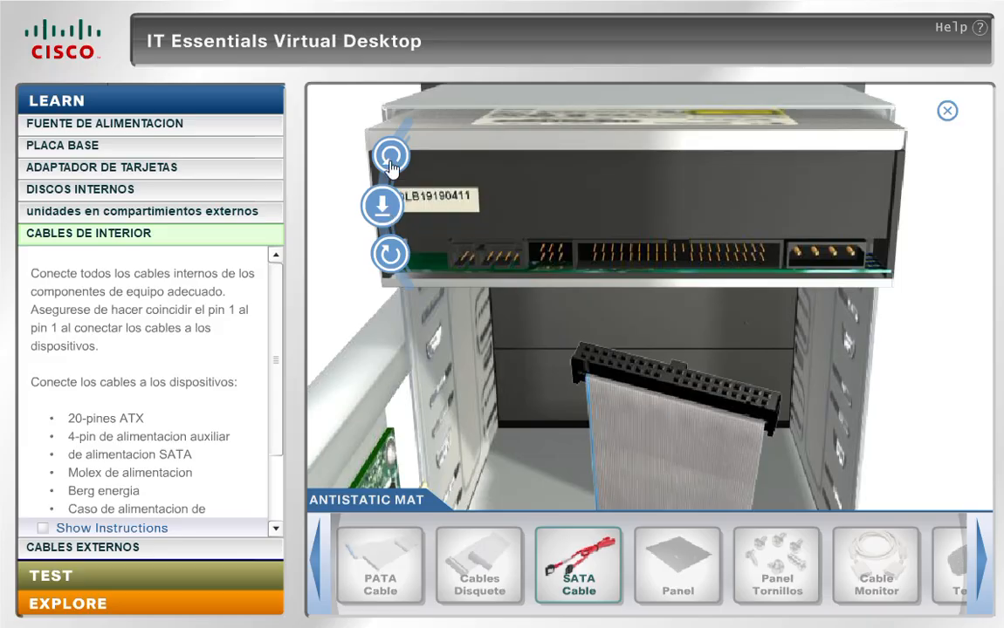
click(390, 253)
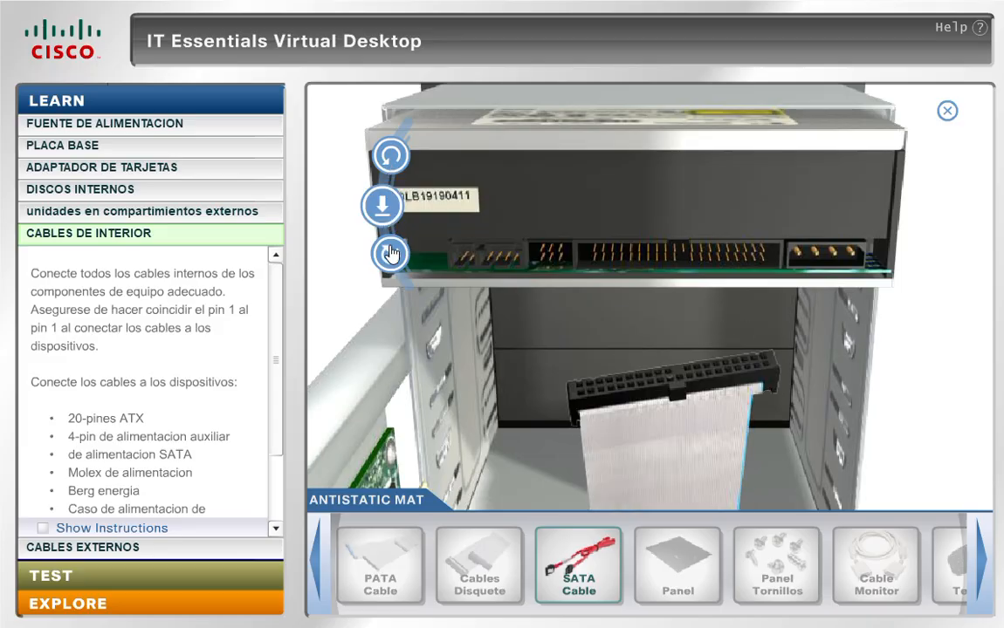
click(390, 253)
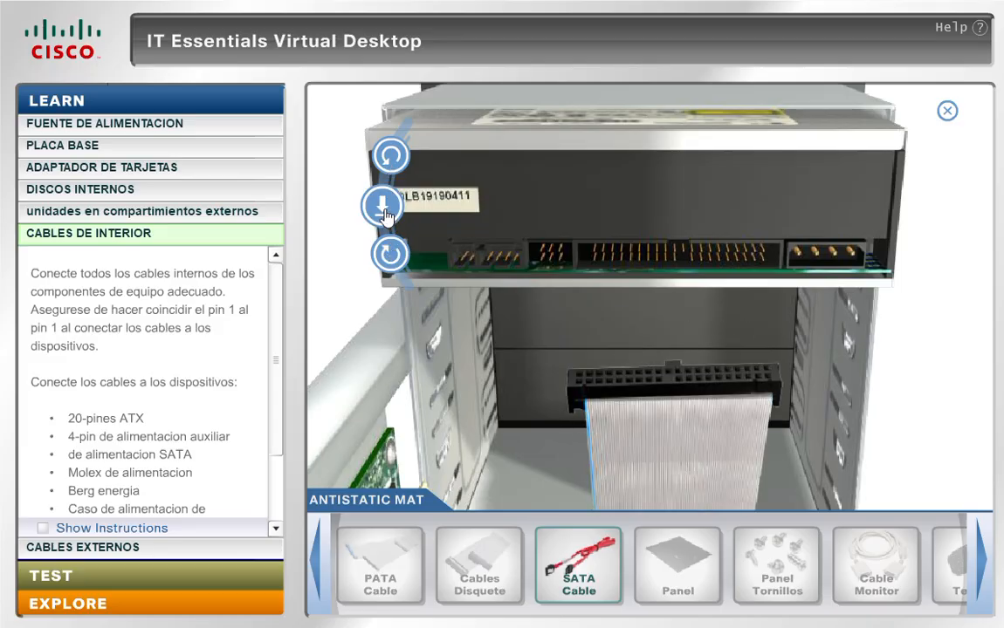
click(391, 253)
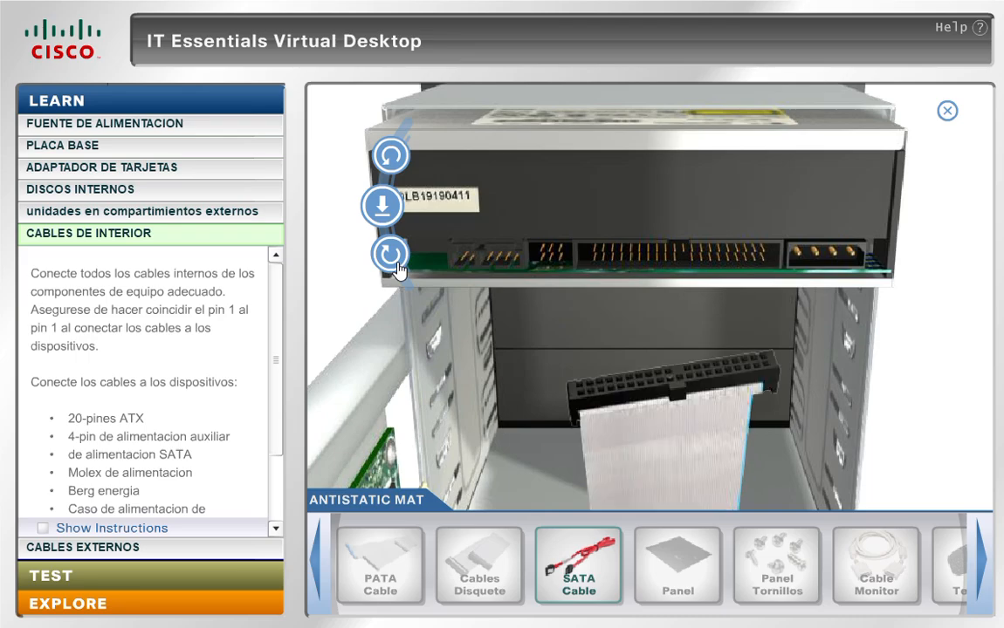
click(593, 243)
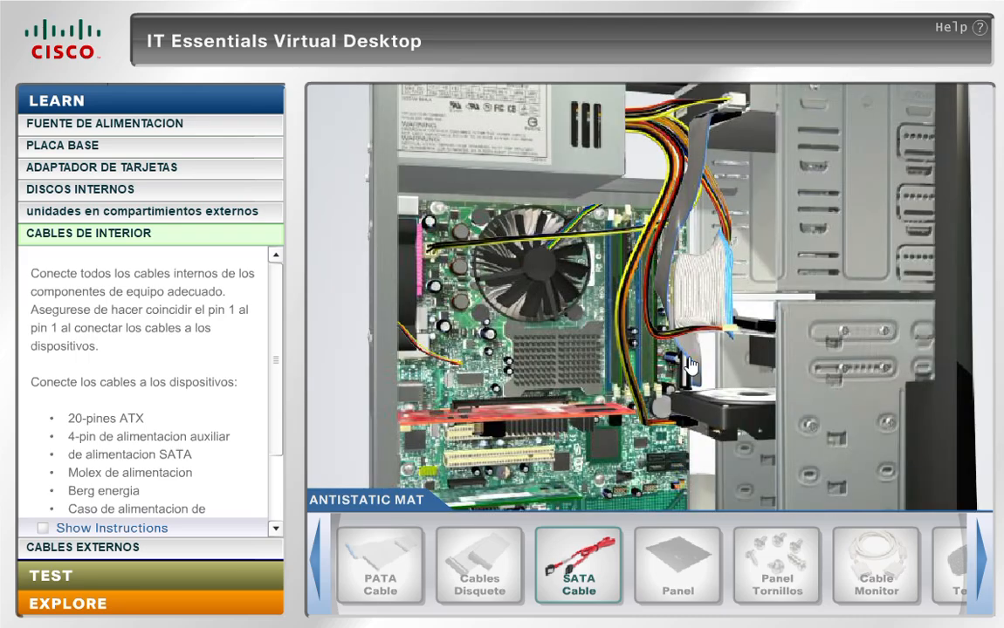
Rotate the SATA cable's connector to match the highlighted SATA socket on the motherboard and plug it in
drag(601, 468, 646, 454)
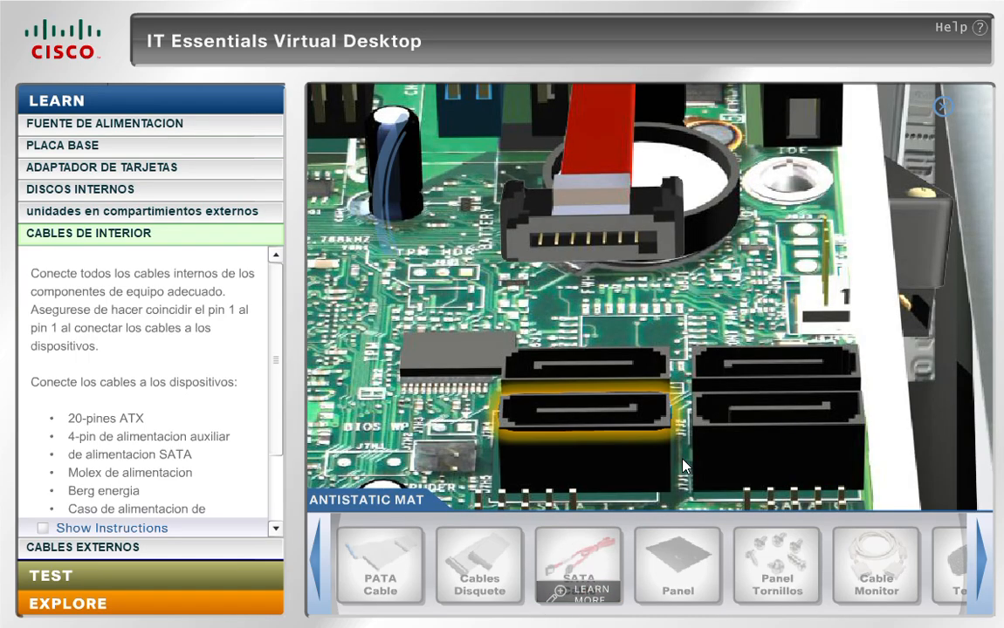
click(382, 150)
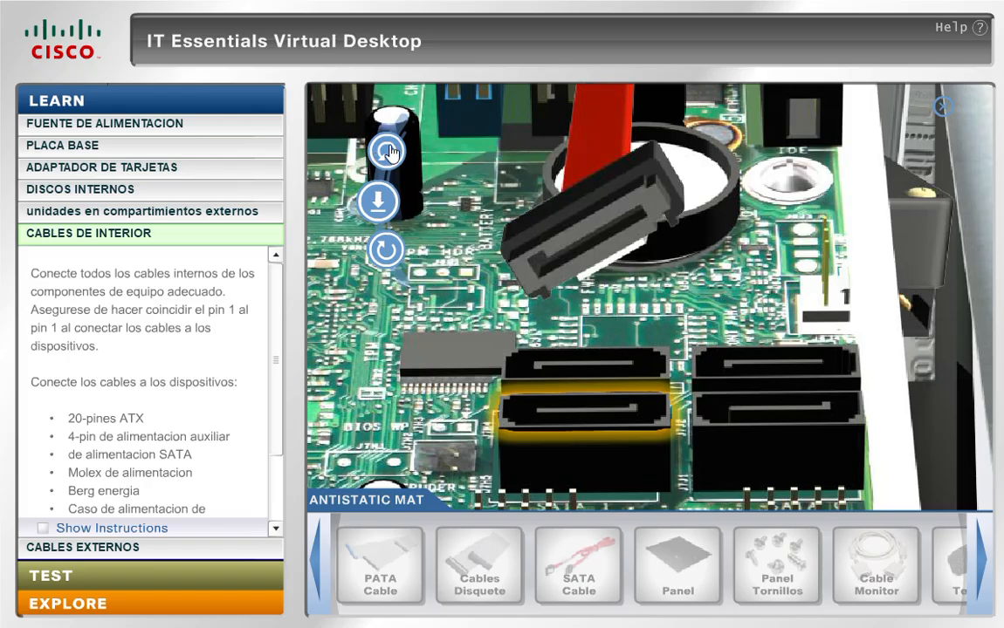
click(386, 250)
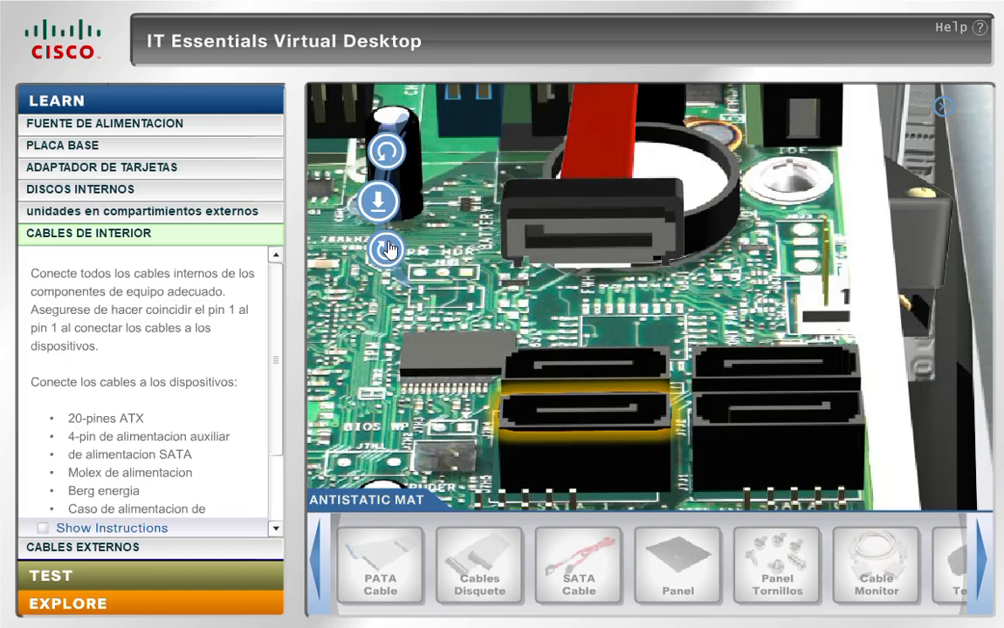
click(378, 198)
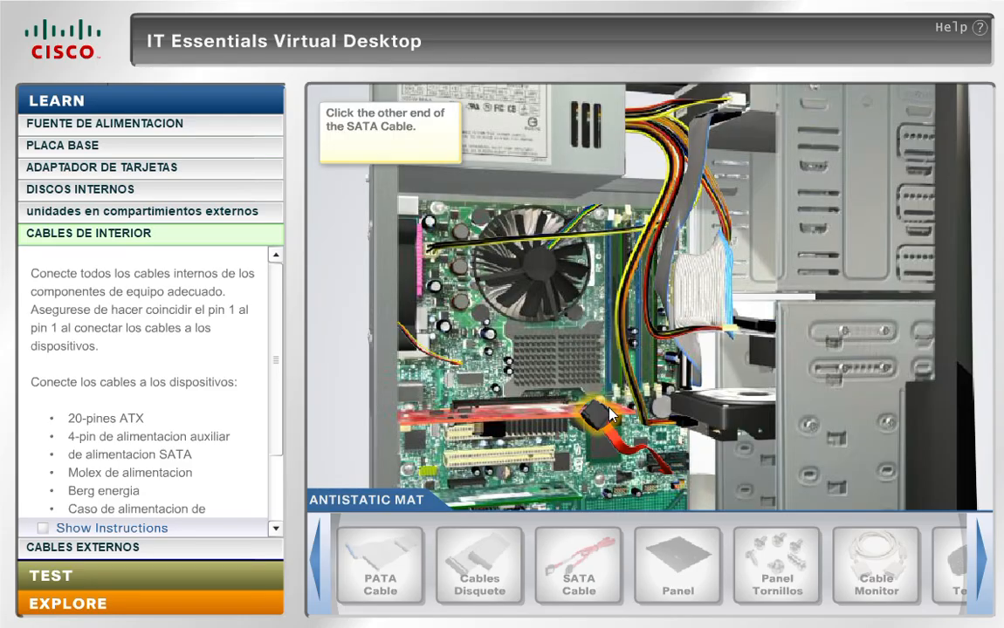
Rotate the free end of the SATA cable to match the hard drive's data socket and plug it in
click(599, 413)
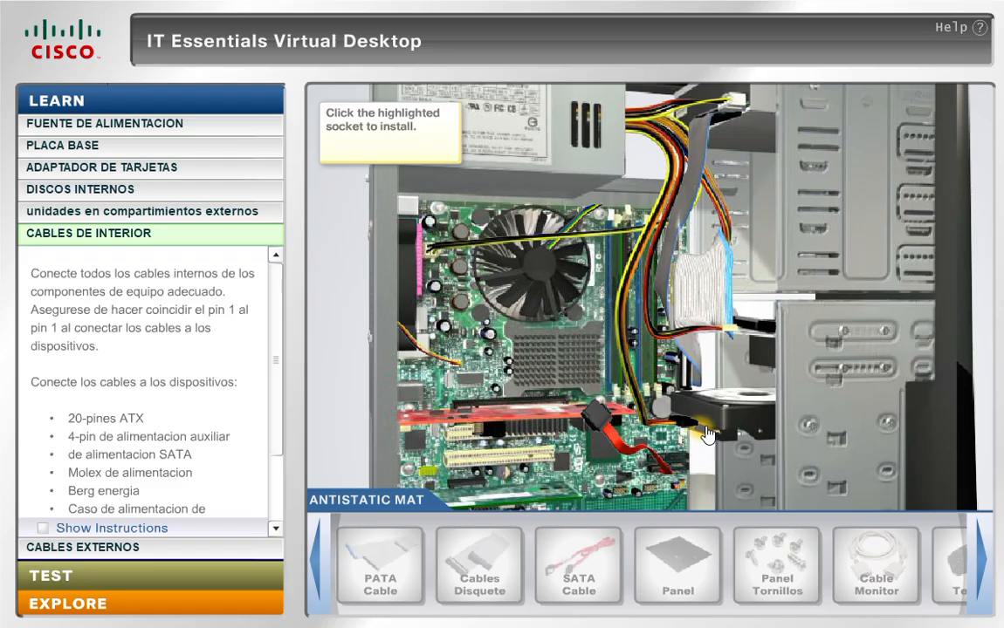
click(707, 434)
click(378, 150)
click(378, 150)
click(378, 150)
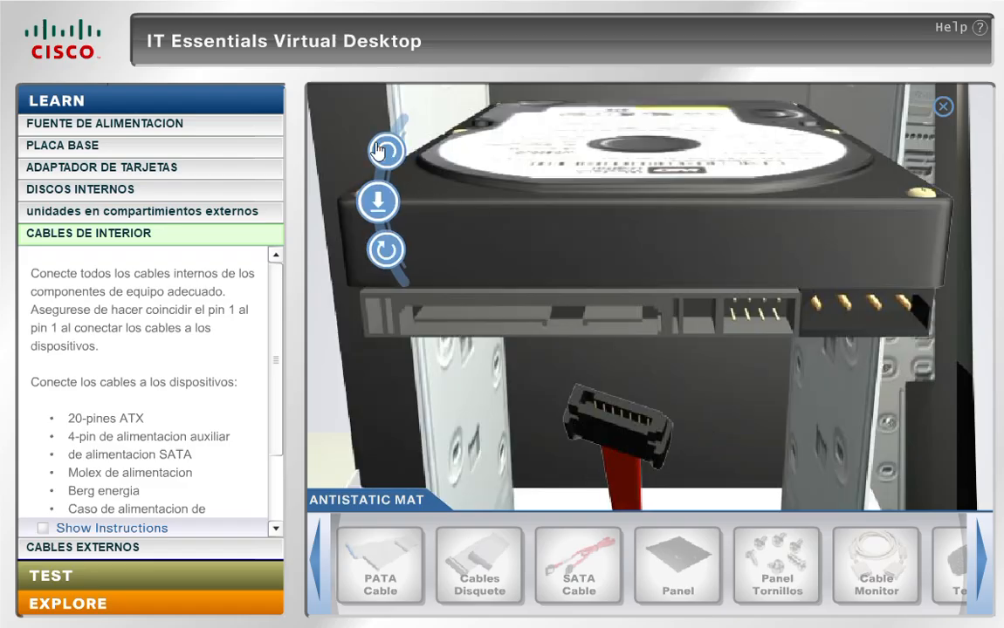
click(378, 201)
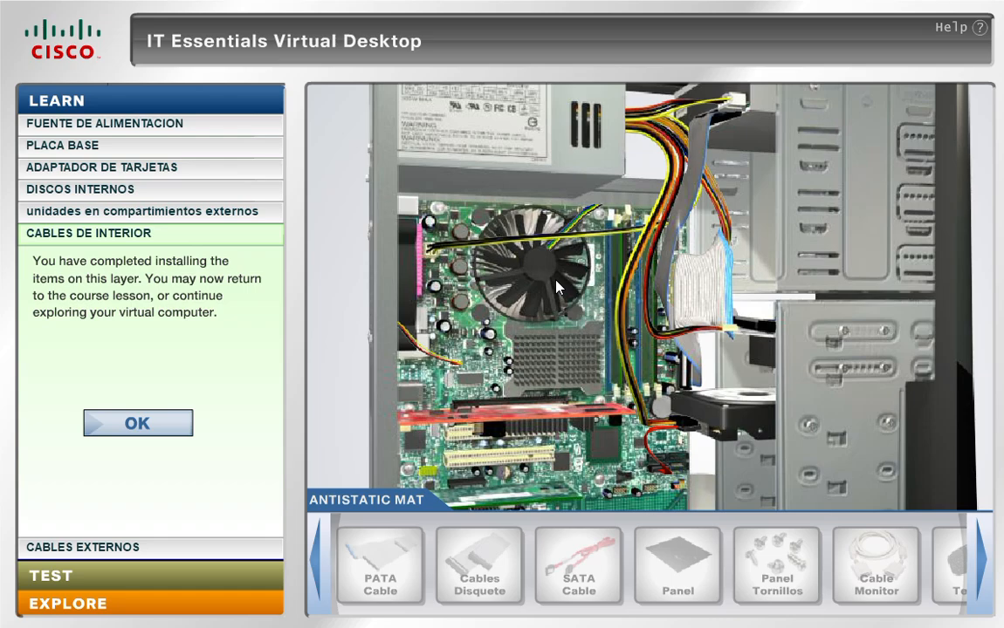
Acknowledge the completed CABLES DE INTERIOR layer and open the CABLES EXTERNOS layer
click(140, 424)
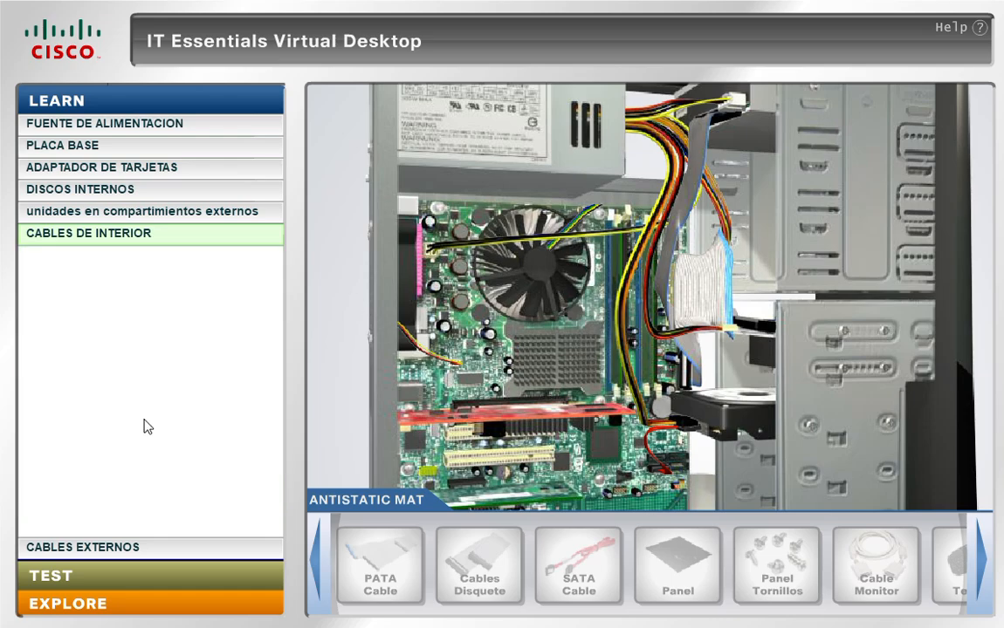
click(143, 553)
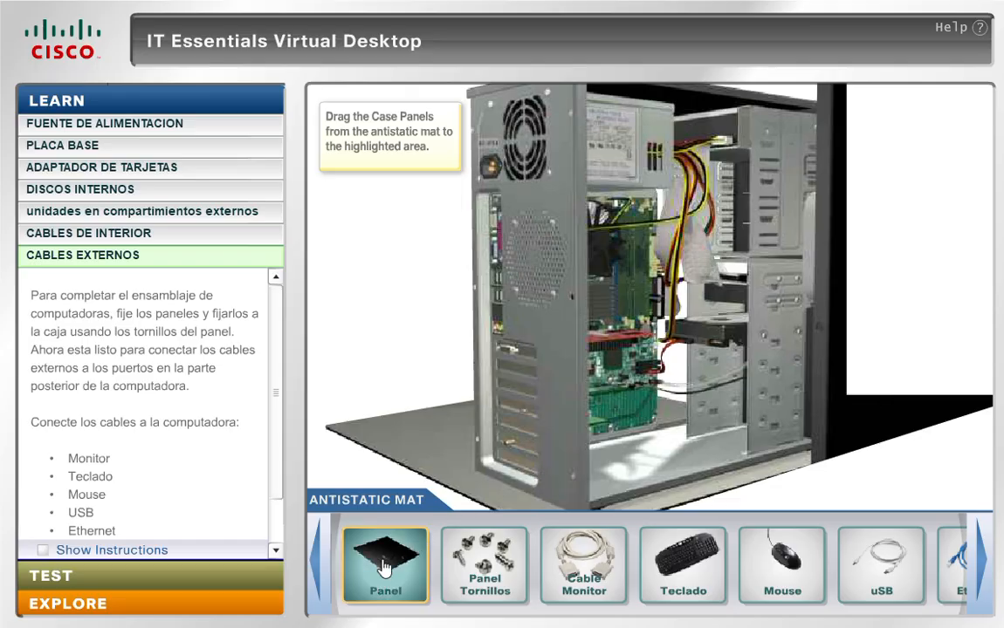
Fit the case panel onto the open side of the case and fasten it with the panel screws
drag(381, 566, 652, 287)
drag(482, 585, 572, 288)
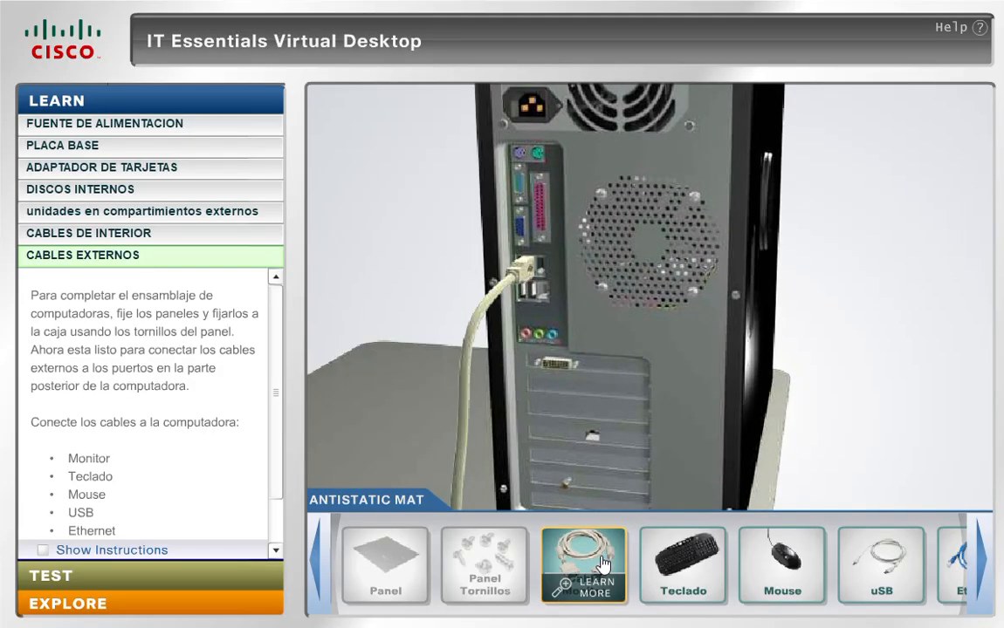
Place the monitor cable at the video card's DVI port, rotate its connector to match, and plug it in
drag(600, 563, 608, 410)
mouse_move(609, 412)
mouse_down()
mouse_move(598, 436)
mouse_move(590, 395)
mouse_move(598, 408)
mouse_up()
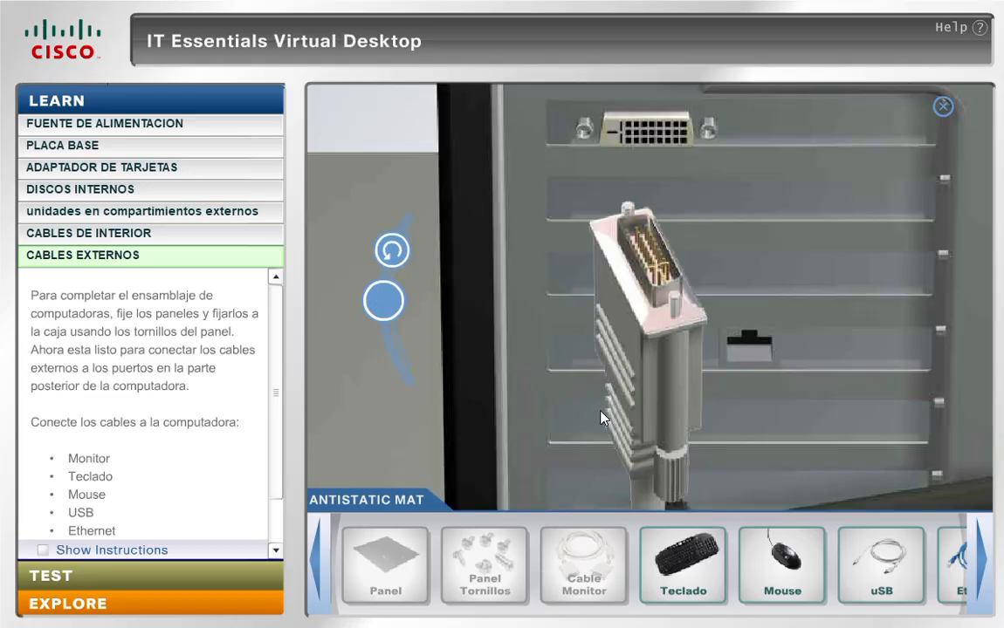
click(391, 251)
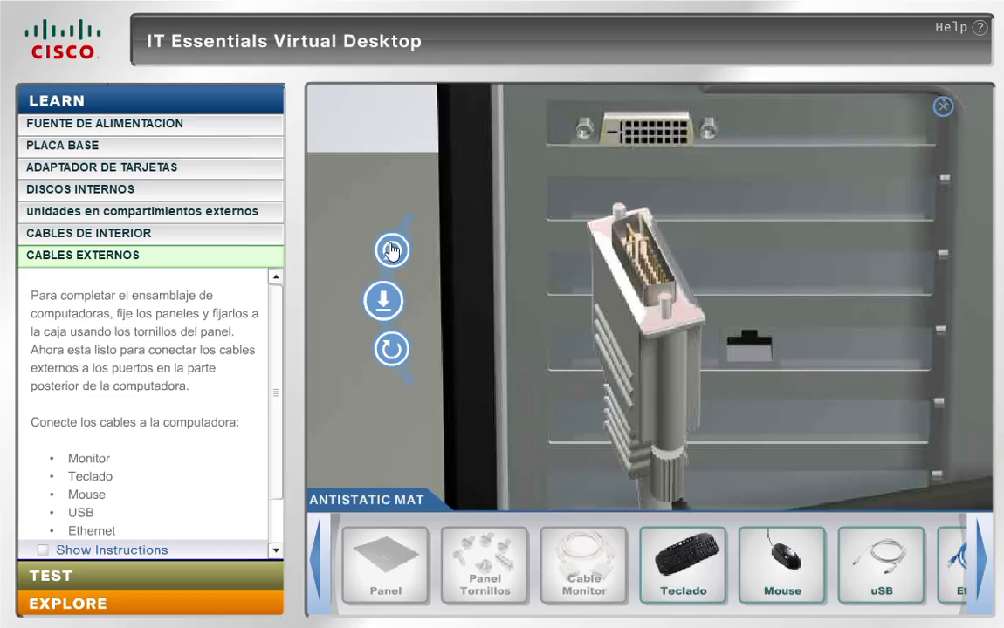
click(383, 301)
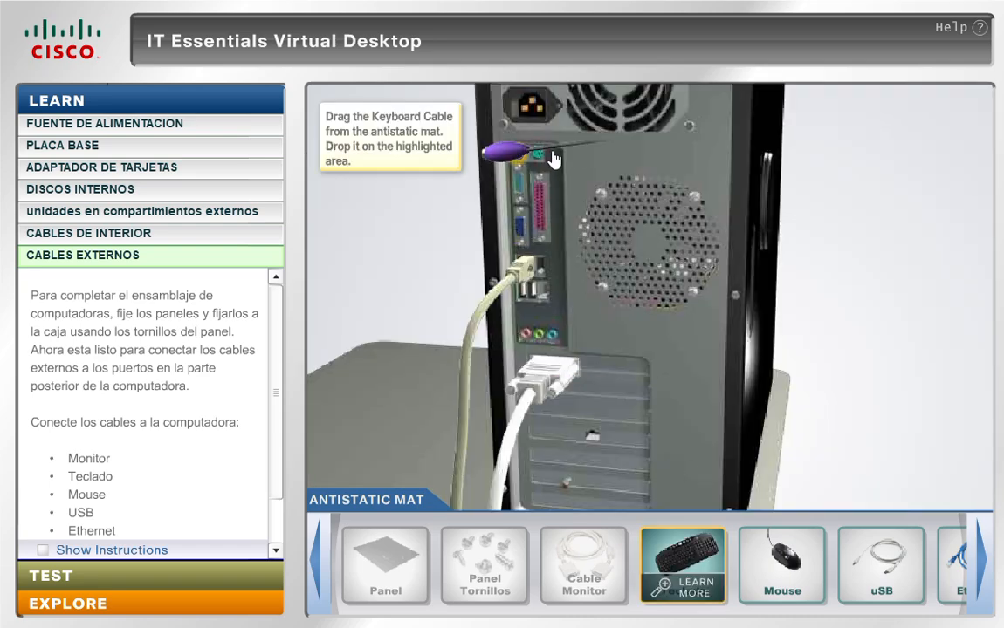
Place the keyboard cable at the purple PS/2 port, rotate its connector to match, and plug it in
drag(552, 158, 548, 157)
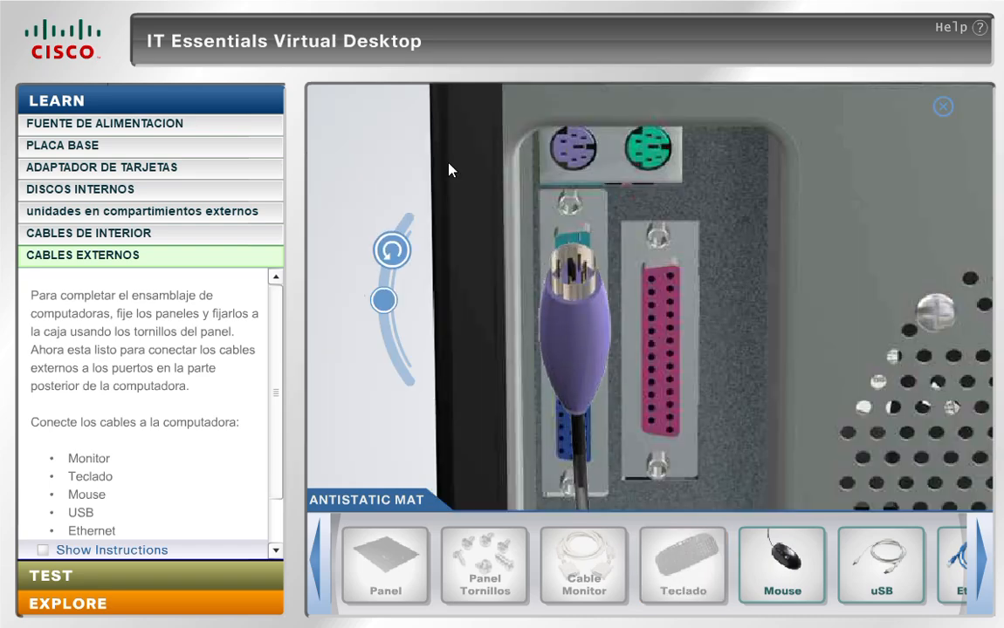
click(392, 252)
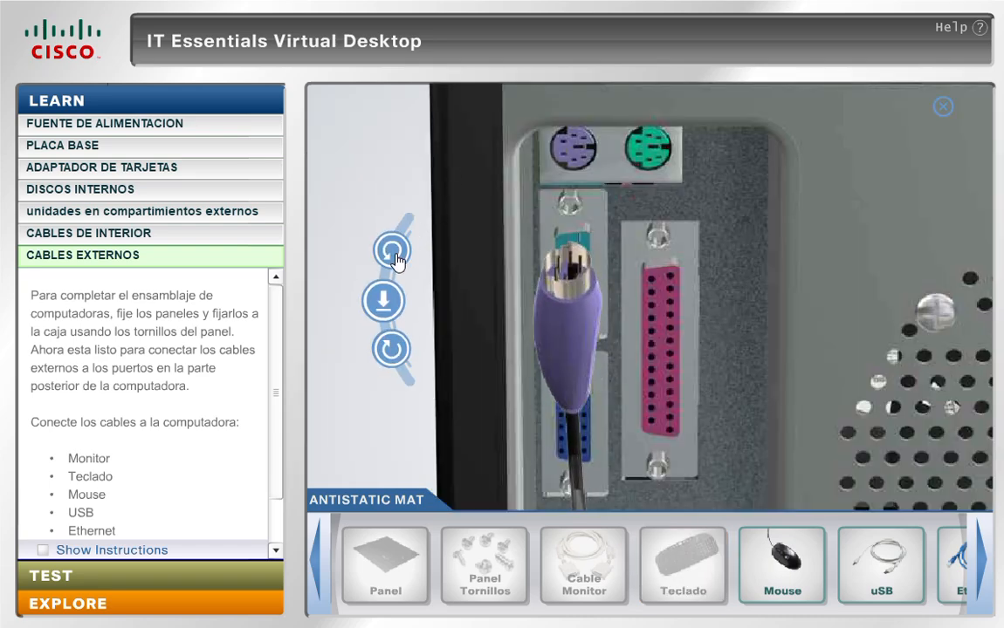
click(384, 304)
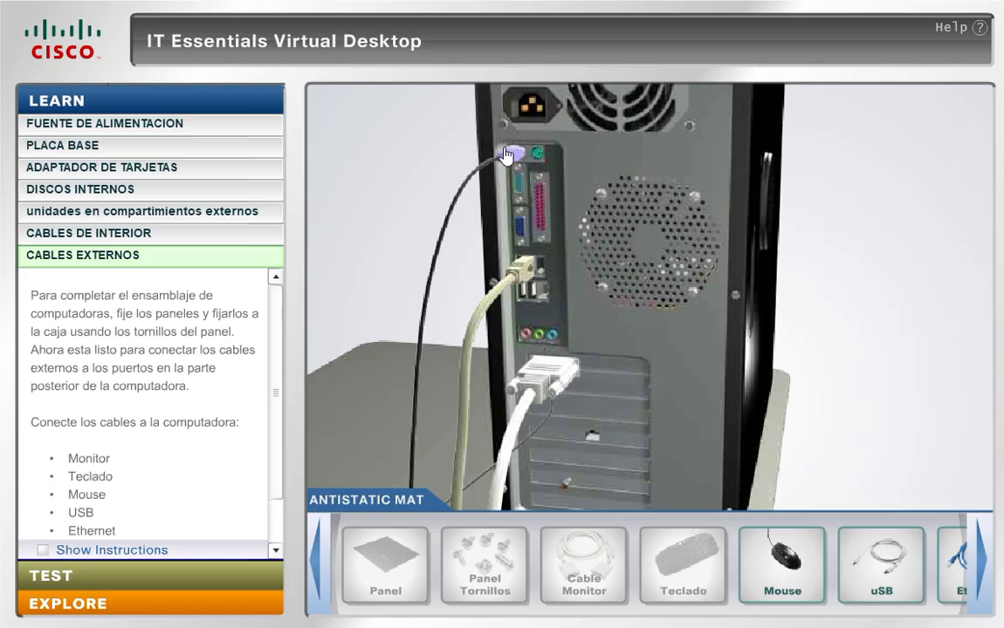
Place the mouse cable at the green PS/2 port, rotate its connector to match, and plug it in
drag(628, 245, 552, 158)
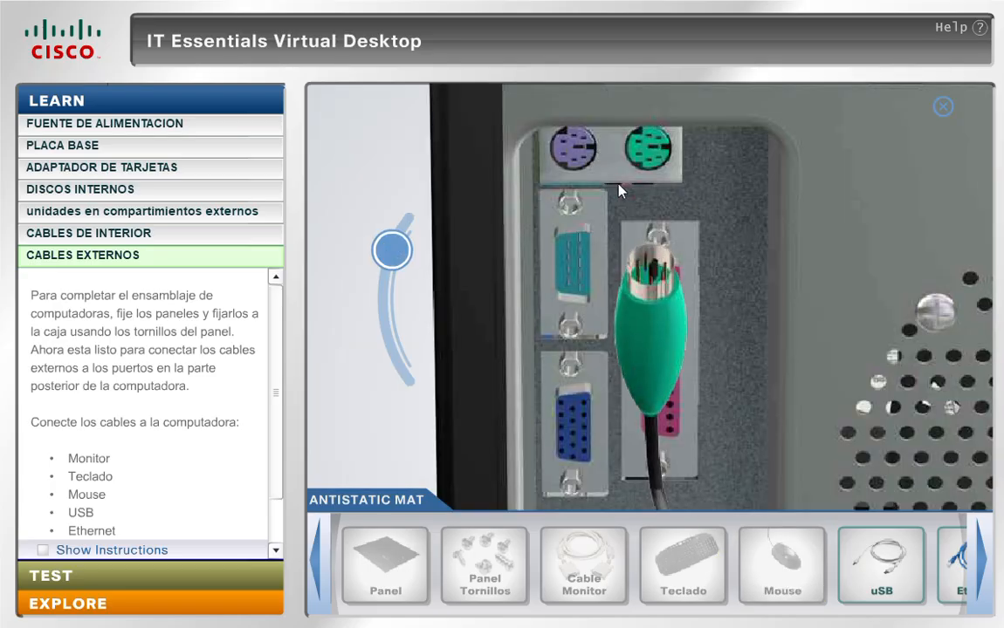
click(390, 252)
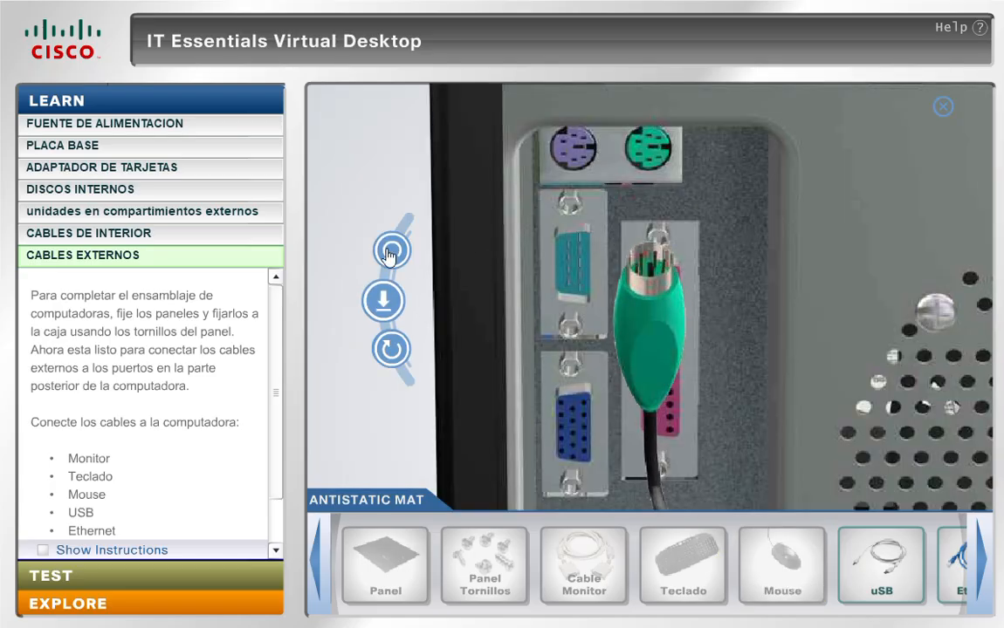
click(386, 305)
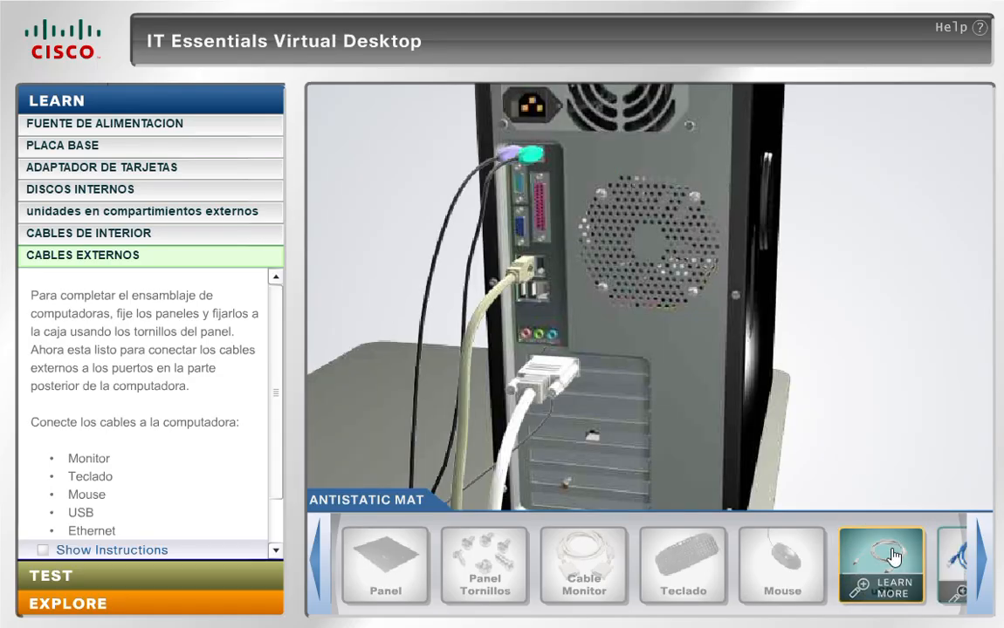
Place the Ethernet cable at the network card's port, rotate its connector to match, and plug it in
drag(950, 558, 579, 403)
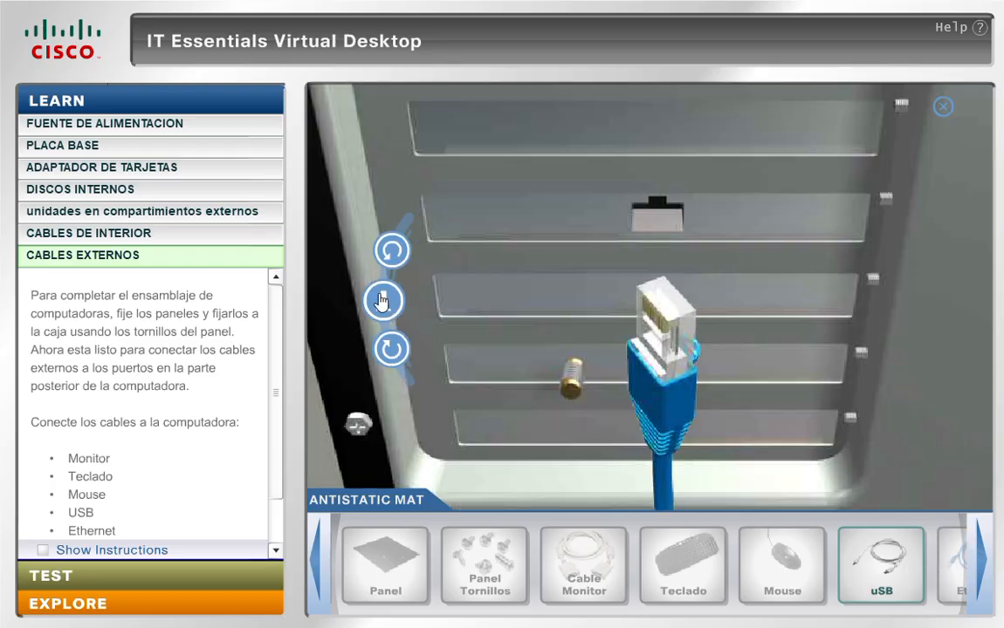
click(392, 250)
click(383, 300)
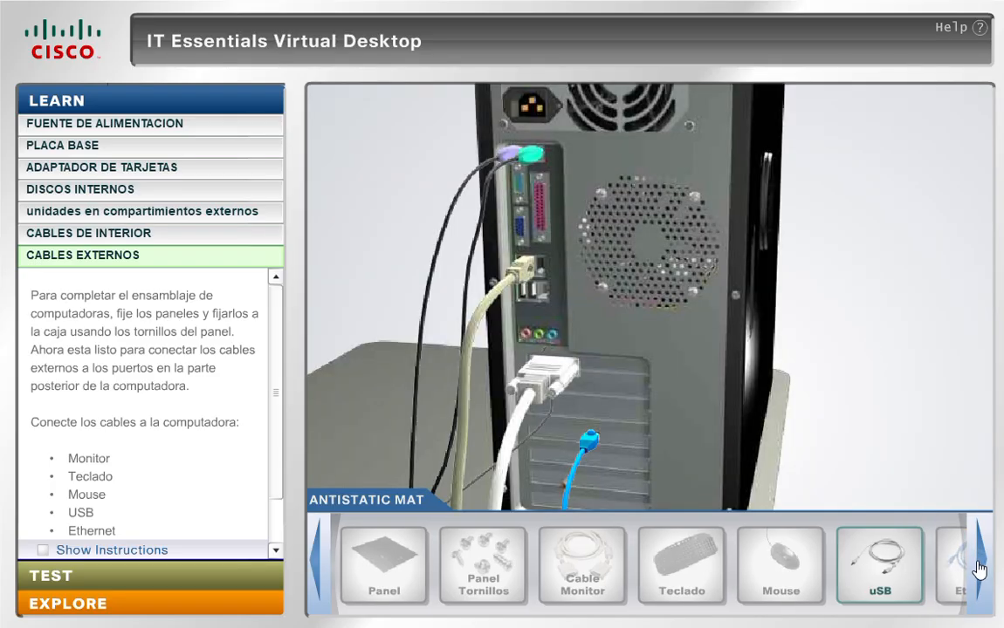
Attach the WI-FI Antenna to the threaded connector in the lower expansion slot on the back of the case
click(980, 570)
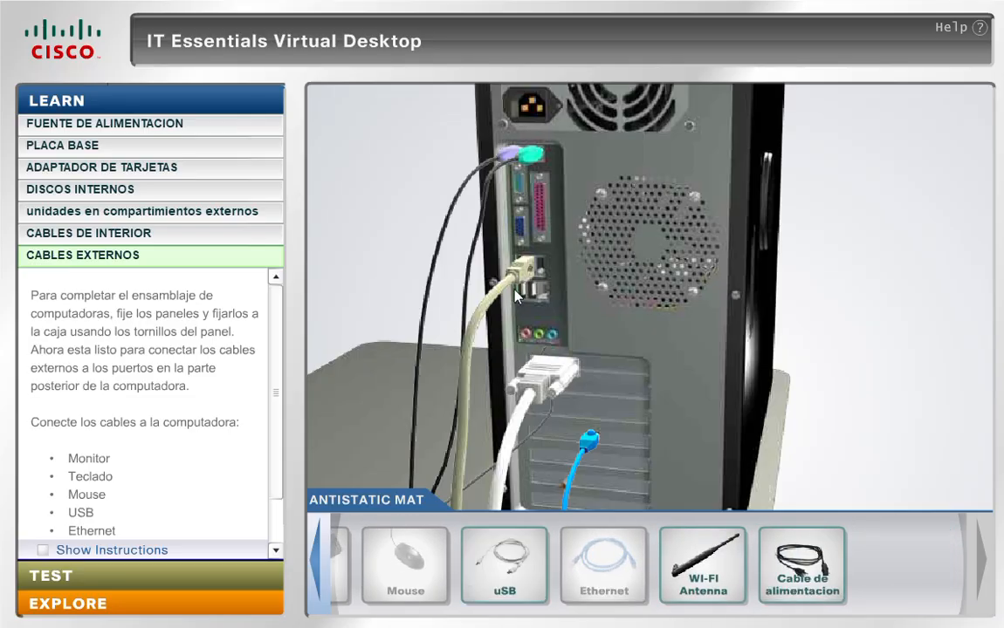
click(724, 543)
drag(611, 362, 695, 492)
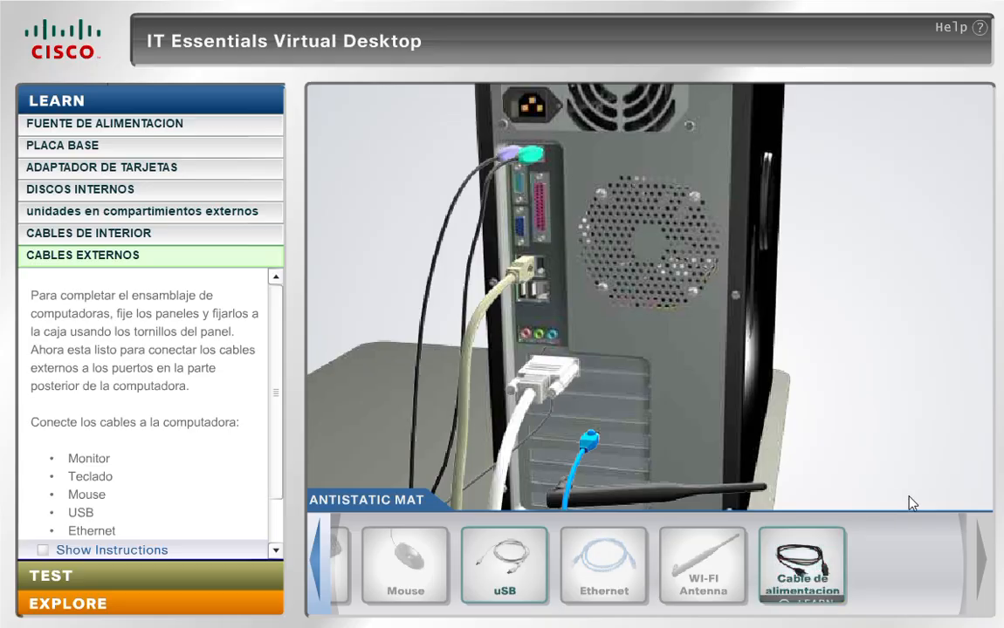
Place the power cable at the power supply's inlet, rotate its connector to match, and plug it in
drag(801, 563, 604, 100)
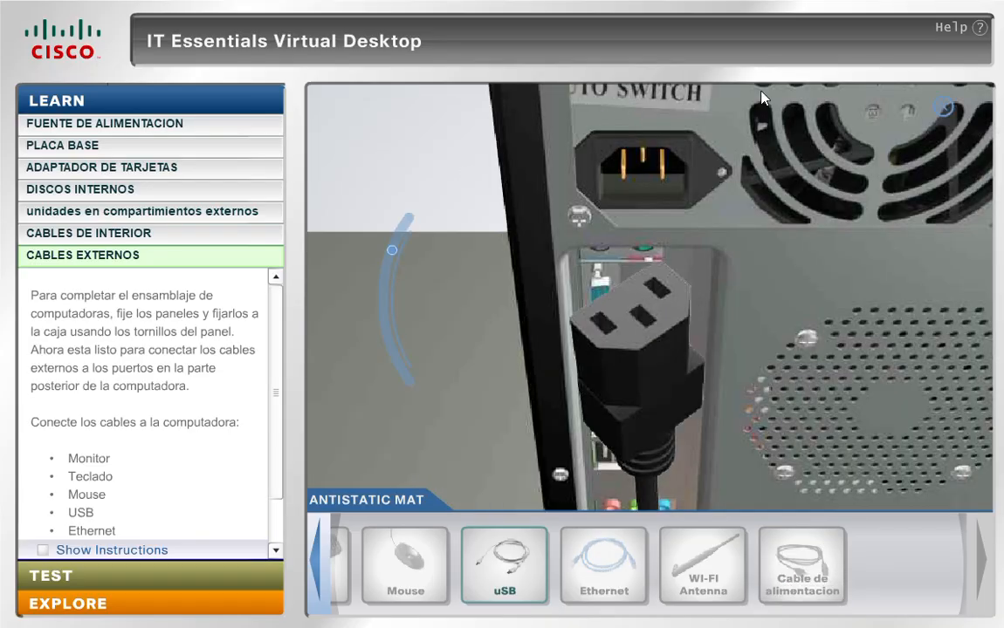
click(400, 254)
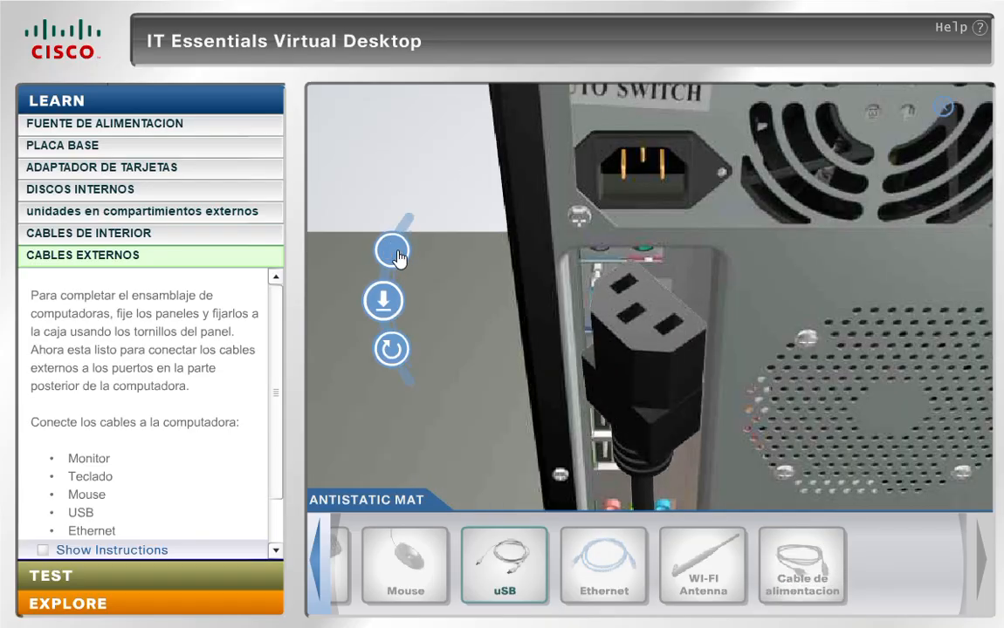
click(383, 300)
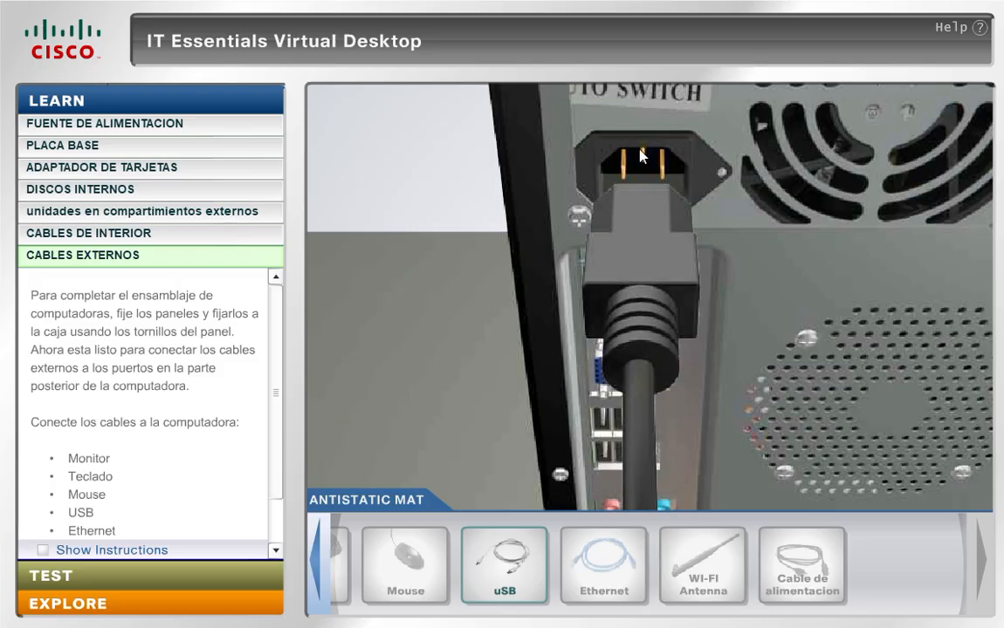